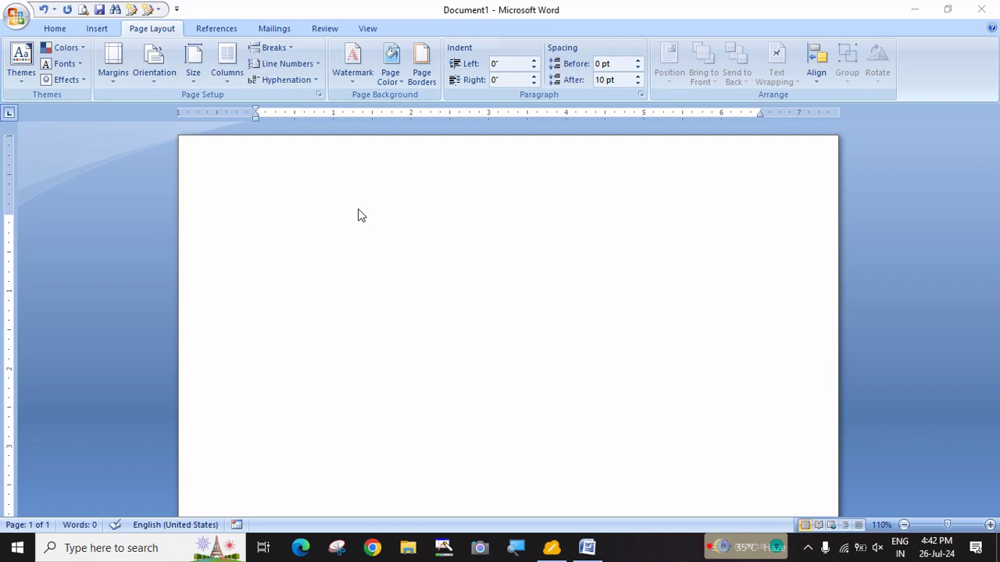
- Fill the blank document with five paragraphs of sample text using =rand(5)
left_click(329, 229)
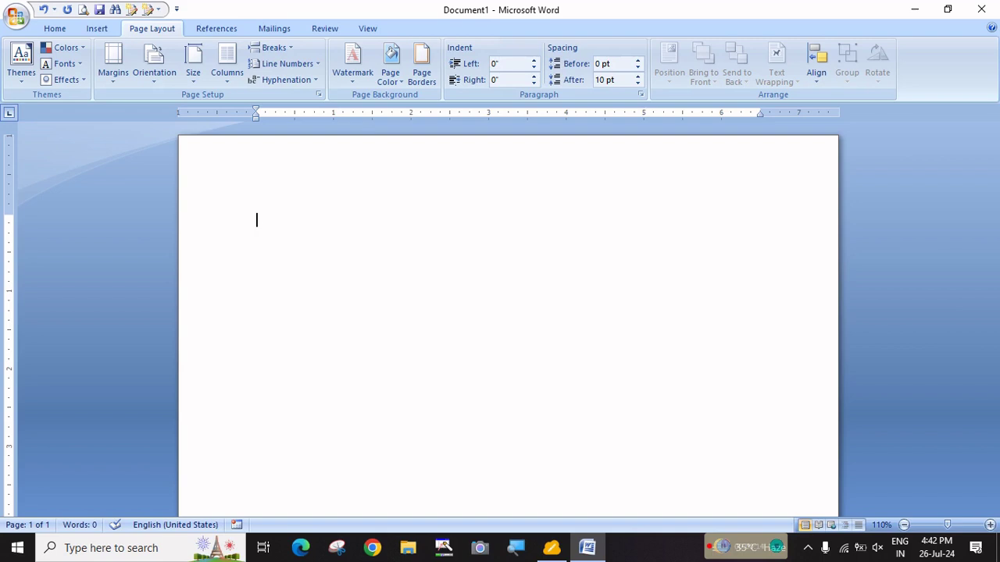
type("=rand(5)")
key("Return")
scroll(562, 165, "up", 2)
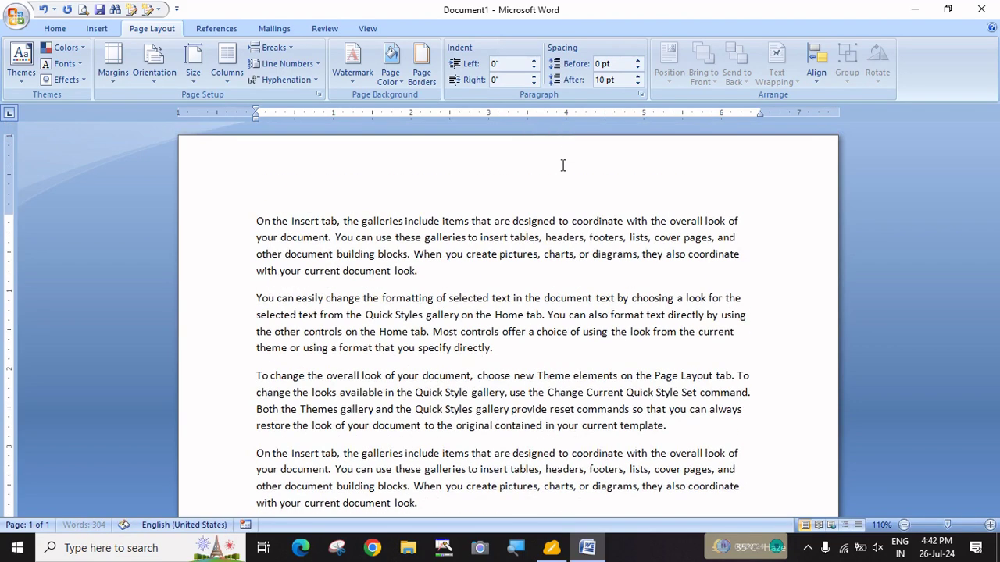
- Copy the last two sample paragraphs and paste them twice at the end of the document
scroll(532, 195, "down", 2)
scroll(535, 277, "down", 3)
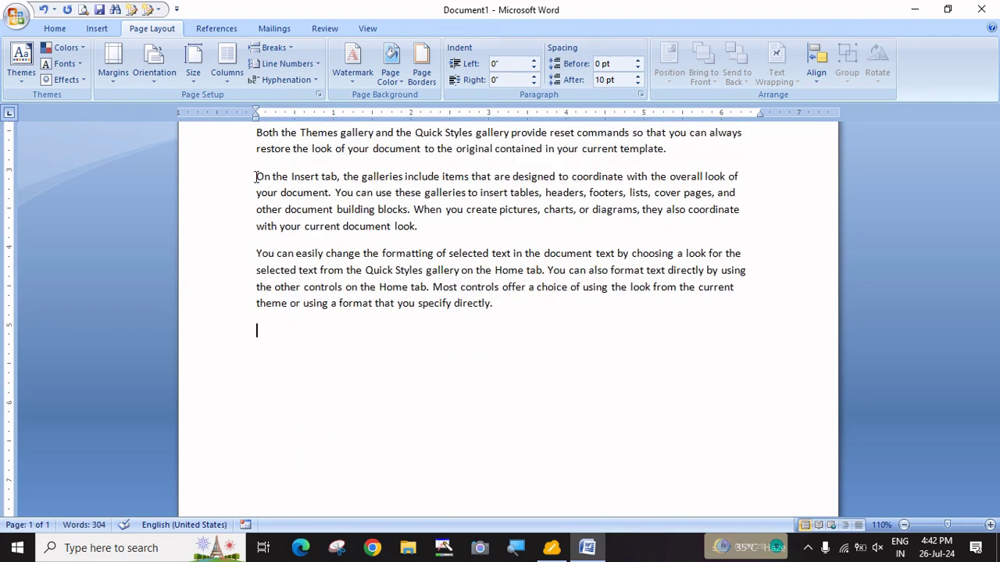
left_click_drag(257, 178, 501, 305)
key("ctrl+c")
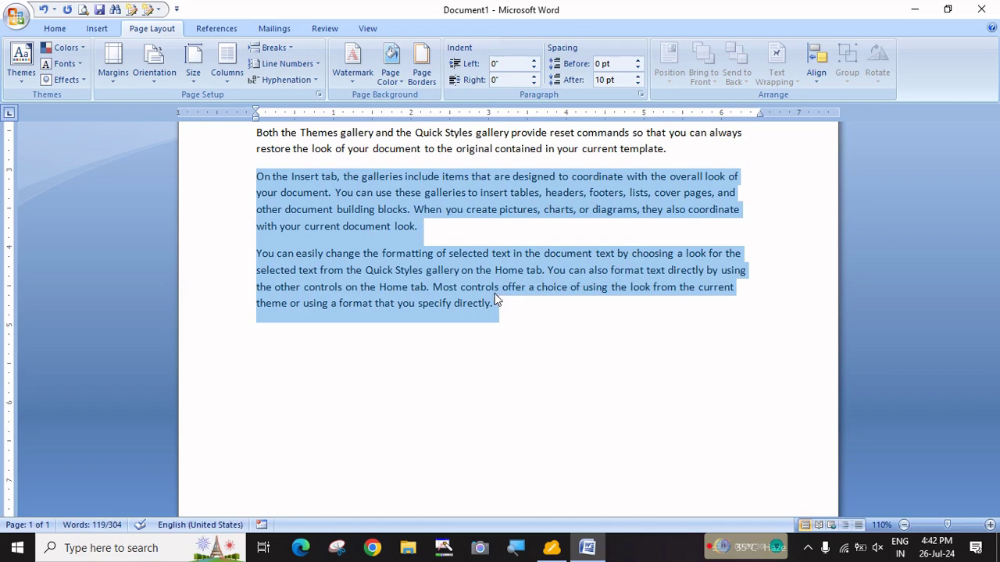
left_click(270, 403)
key("ctrl+v")
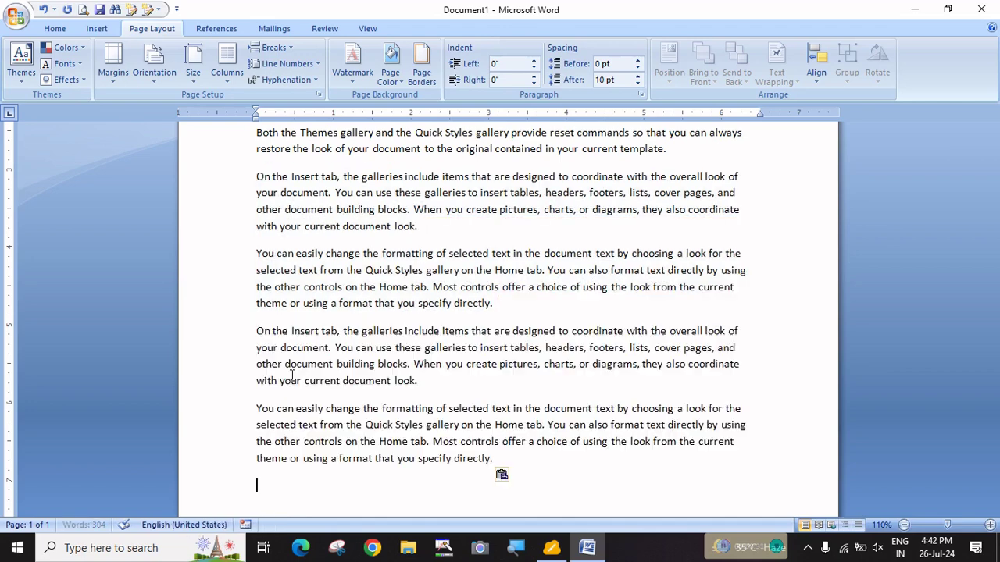
scroll(409, 329, "down", 3)
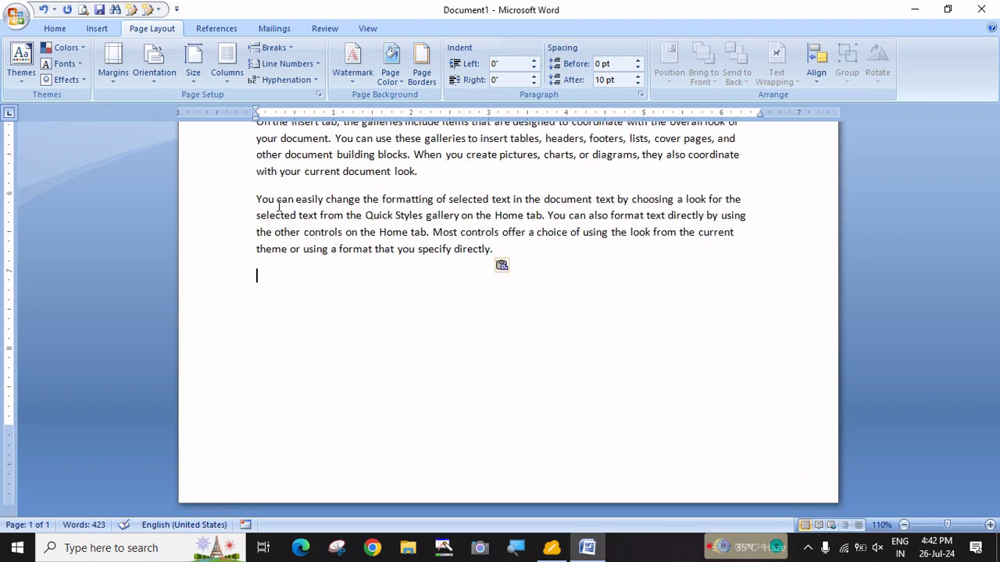
left_click(266, 270)
key("ctrl+v")
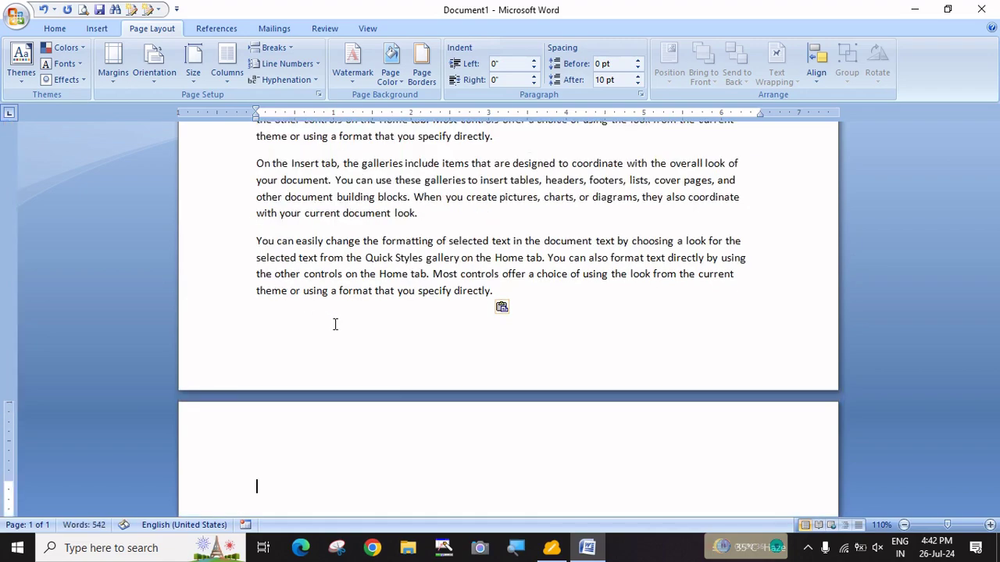
scroll(334, 323, "down", 4)
scroll(335, 323, "up", 10)
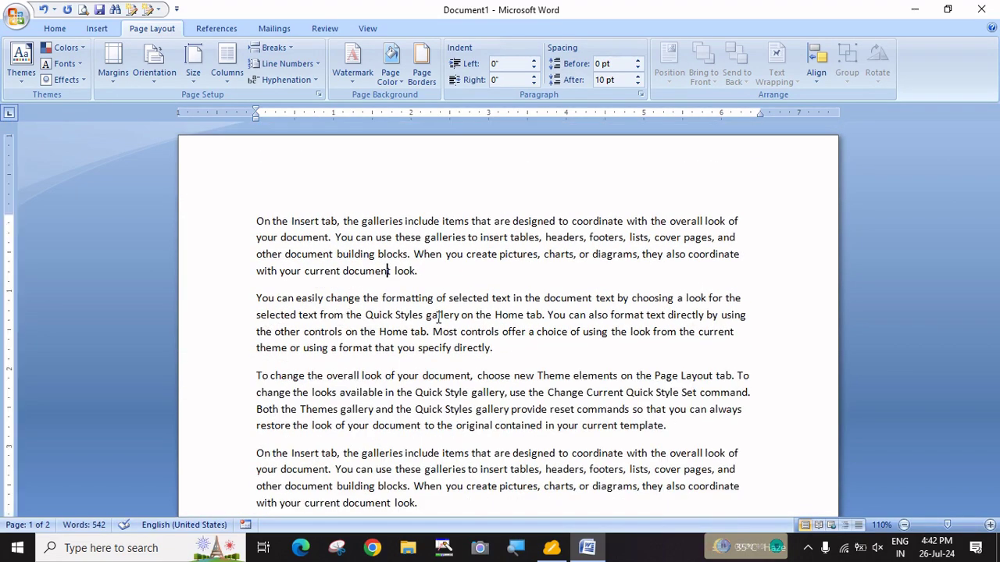
- Justify all the text in the document and return to its beginning
key("ctrl+a")
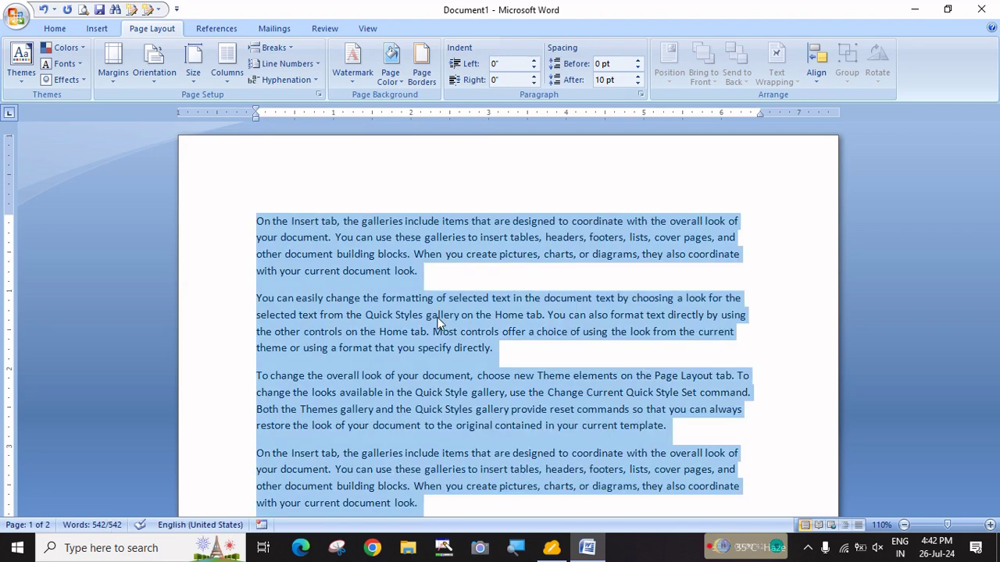
key("ctrl+j")
left_click(466, 348)
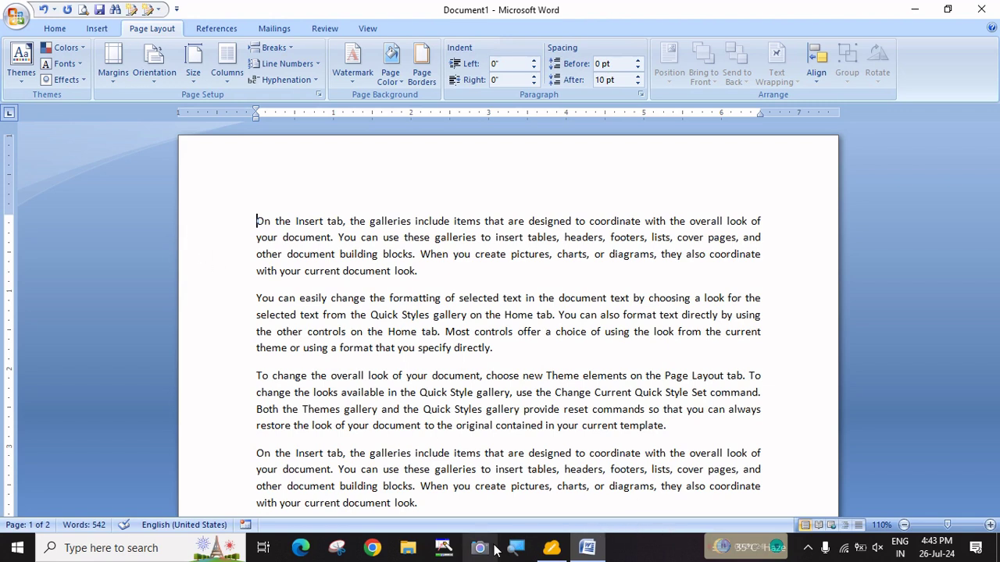
key("ctrl+Home")
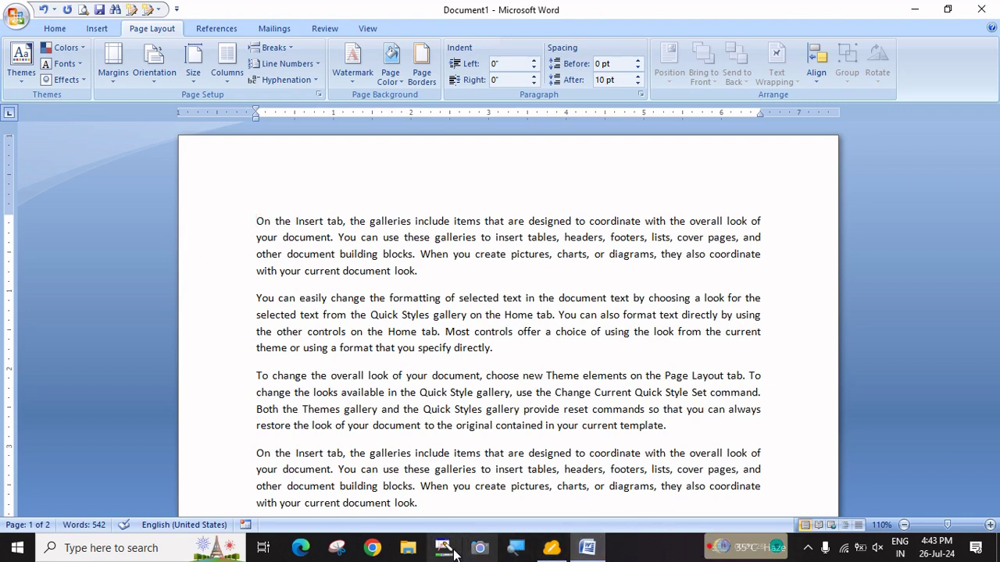
- Outline the page's left, top and right margins with red rectangles using the on-screen drawing tool, and clear the drawings
left_click(515, 550)
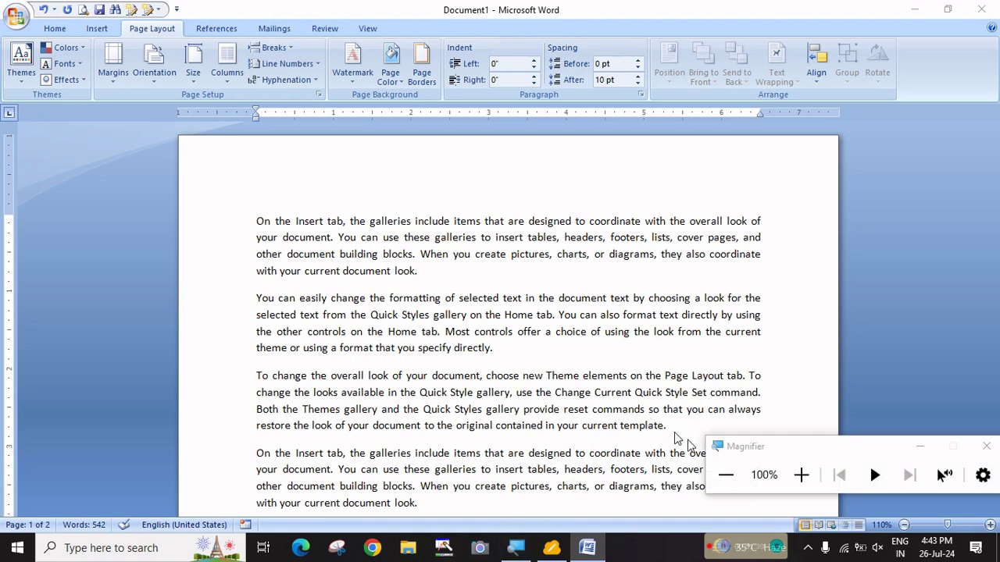
left_click(986, 447)
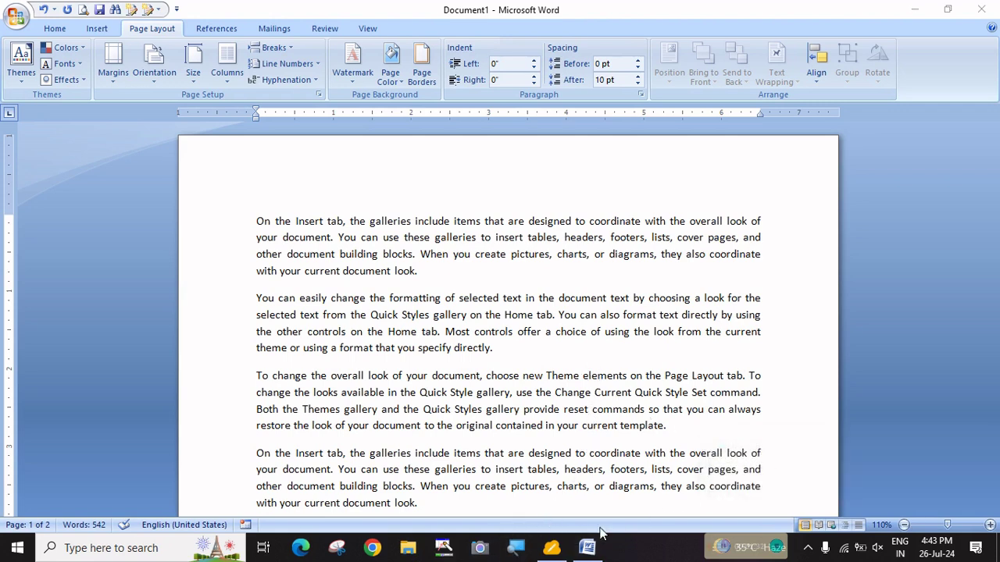
left_click(439, 550)
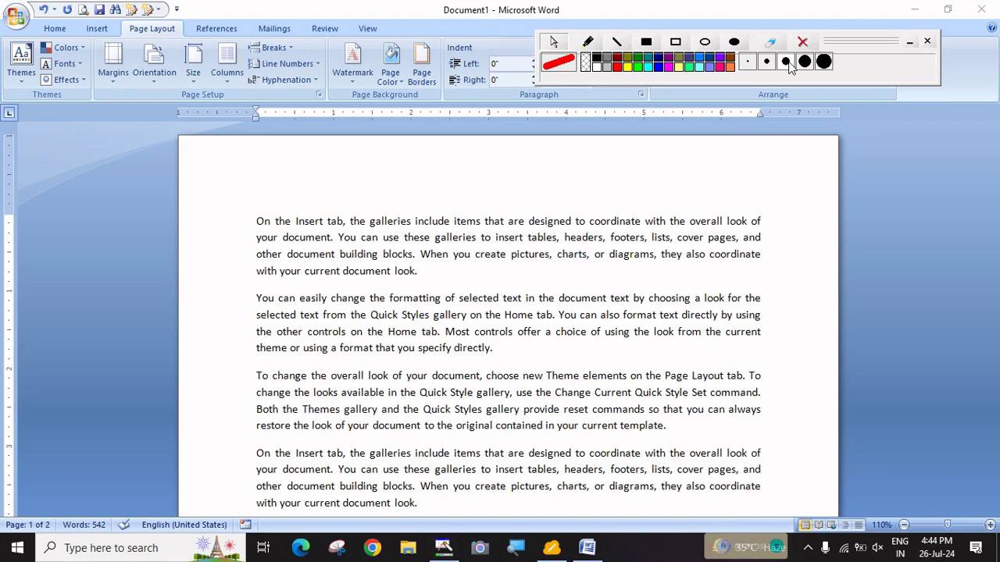
left_click(675, 43)
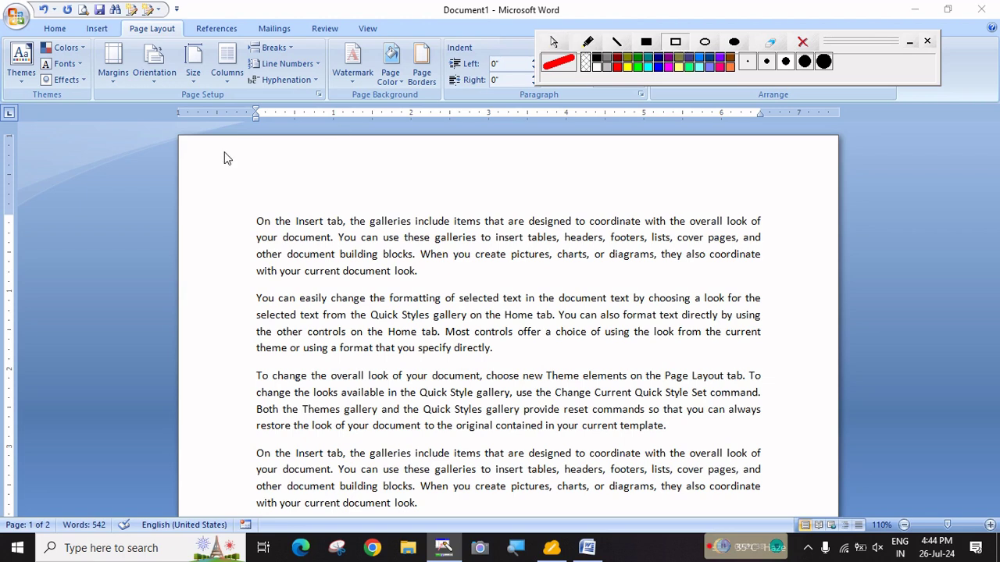
mouse_move(176, 135)
left_mouse_down()
mouse_move(250, 256)
mouse_move(256, 539)
mouse_move(254, 486)
left_mouse_up()
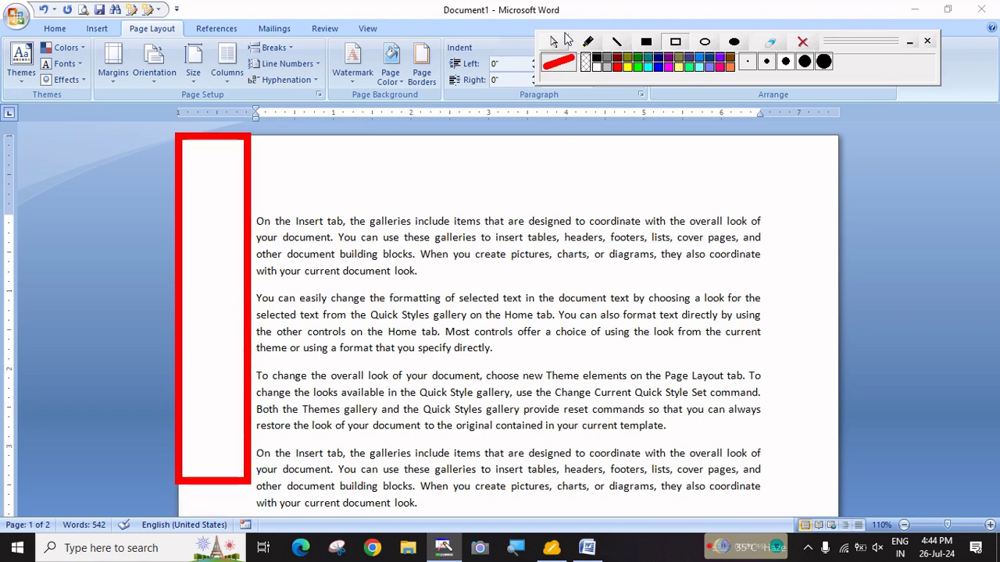
mouse_move(180, 135)
left_mouse_down()
mouse_move(206, 193)
mouse_move(839, 221)
left_mouse_up()
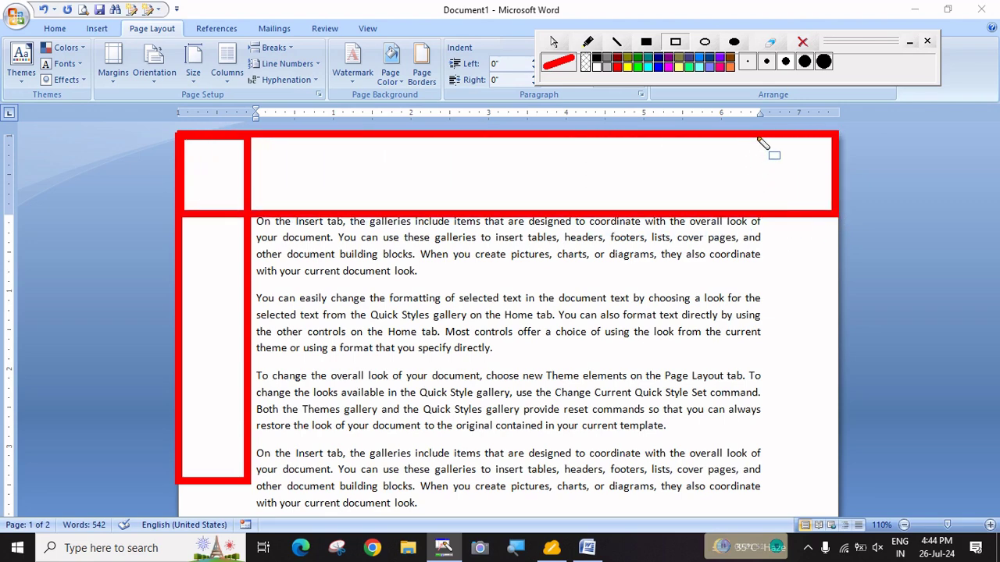
mouse_move(756, 138)
left_mouse_down()
mouse_move(841, 290)
mouse_move(841, 460)
left_mouse_up()
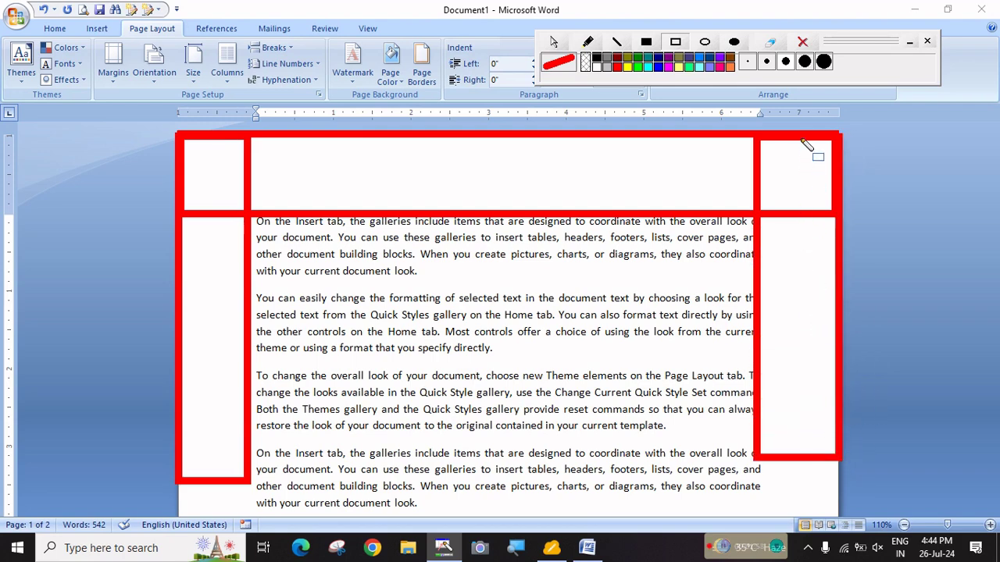
left_click(803, 42)
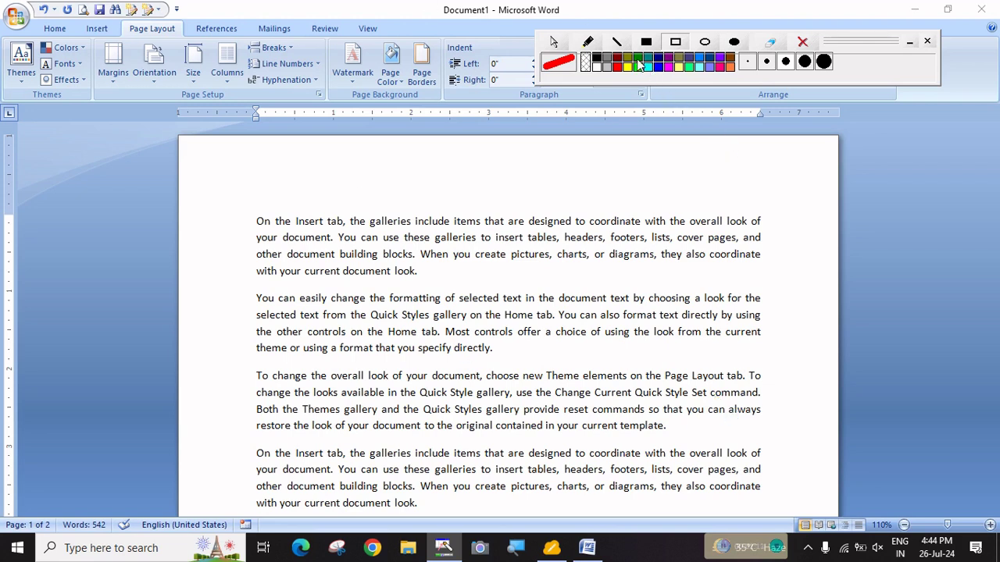
left_click(910, 43)
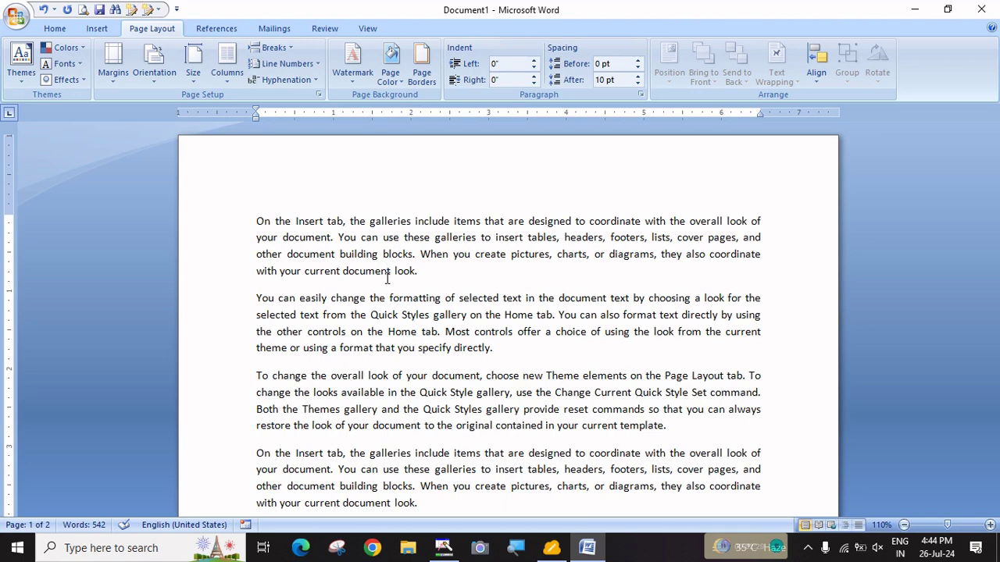
- Apply the Normal margin preset and change it to Narrow with 0.5" on all sides, checking how the text fits the page
left_click(114, 79)
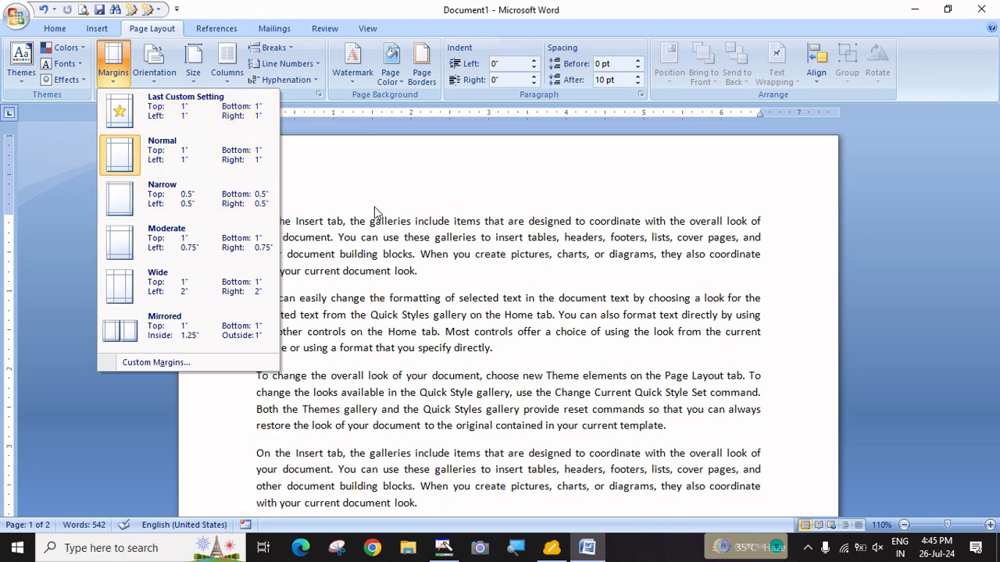
left_click(195, 153)
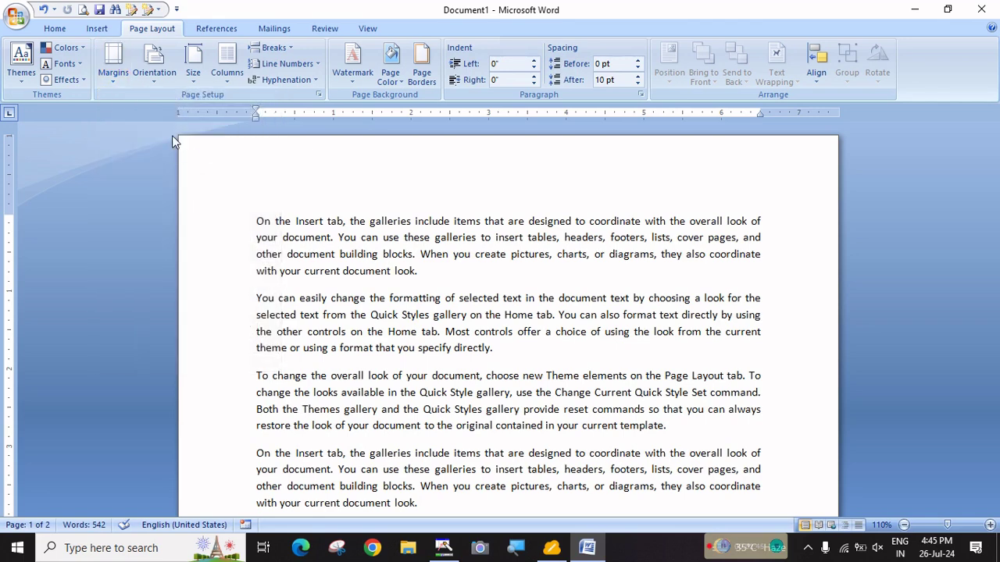
left_click(118, 78)
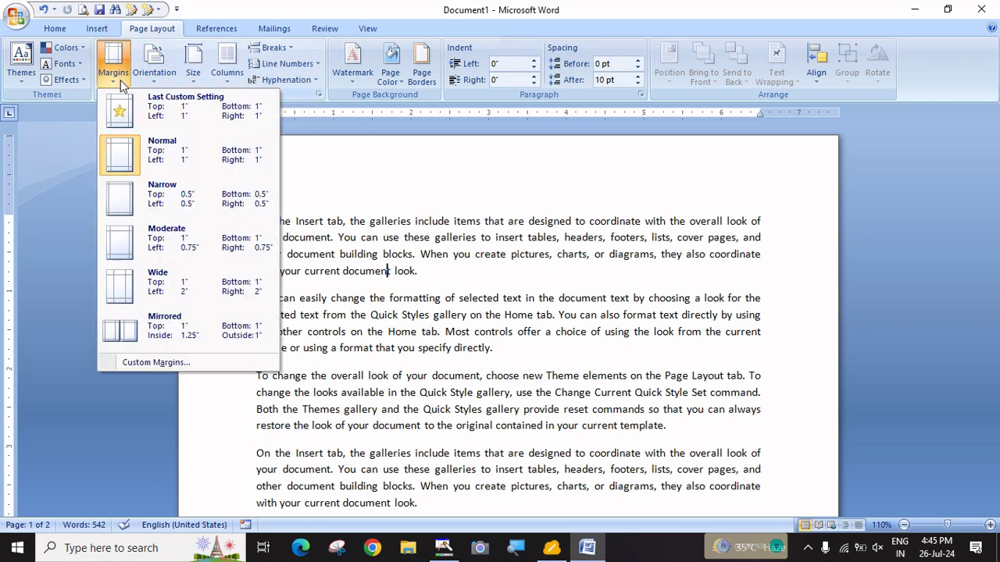
left_click(144, 207)
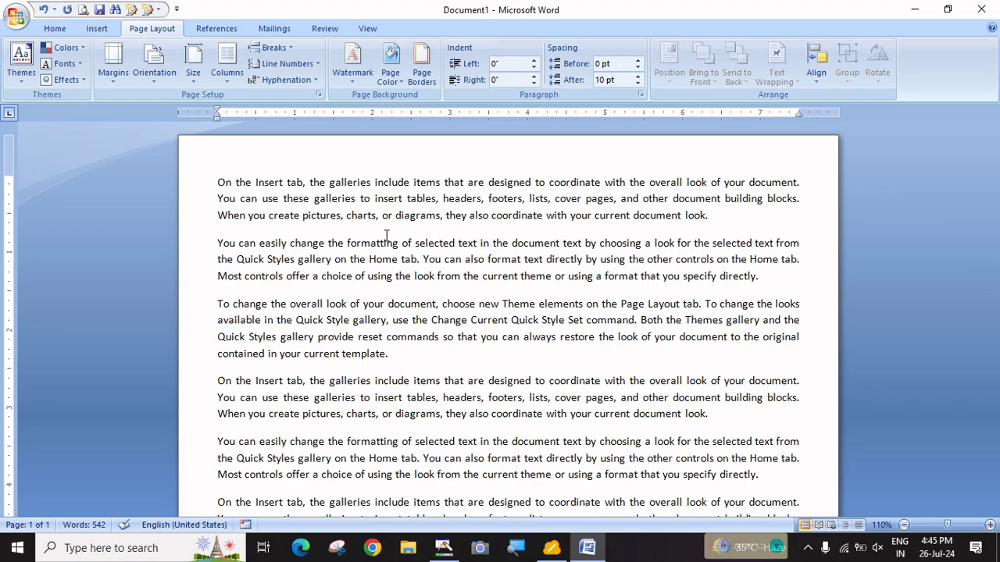
scroll(386, 236, "down", 10)
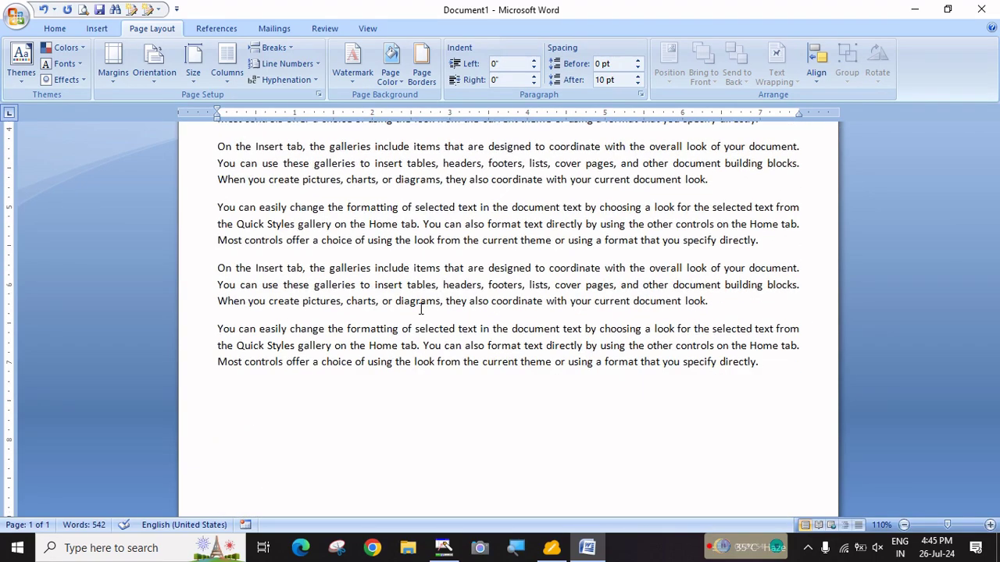
scroll(420, 309, "up", 5)
scroll(422, 312, "down", 8)
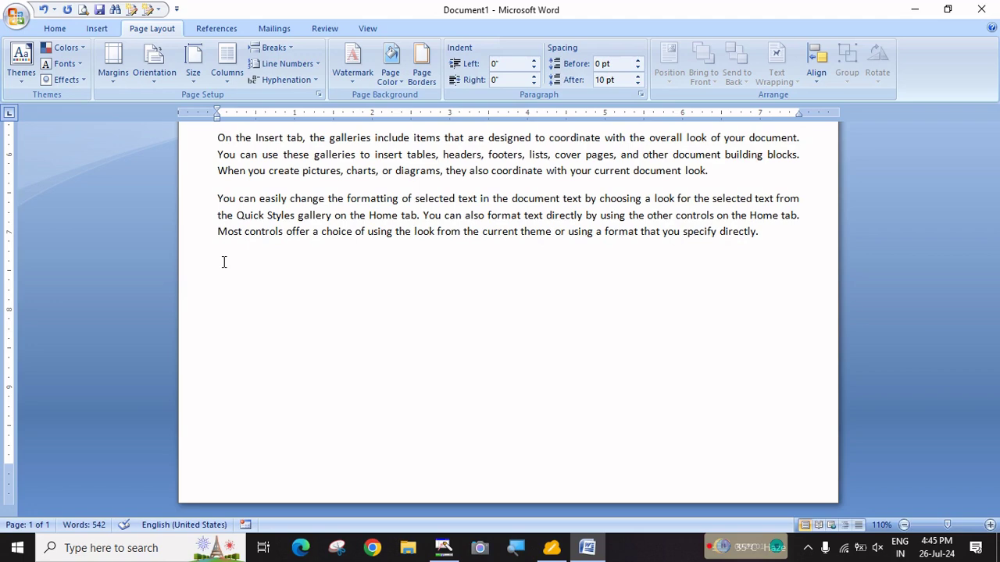
scroll(223, 261, "up", 10)
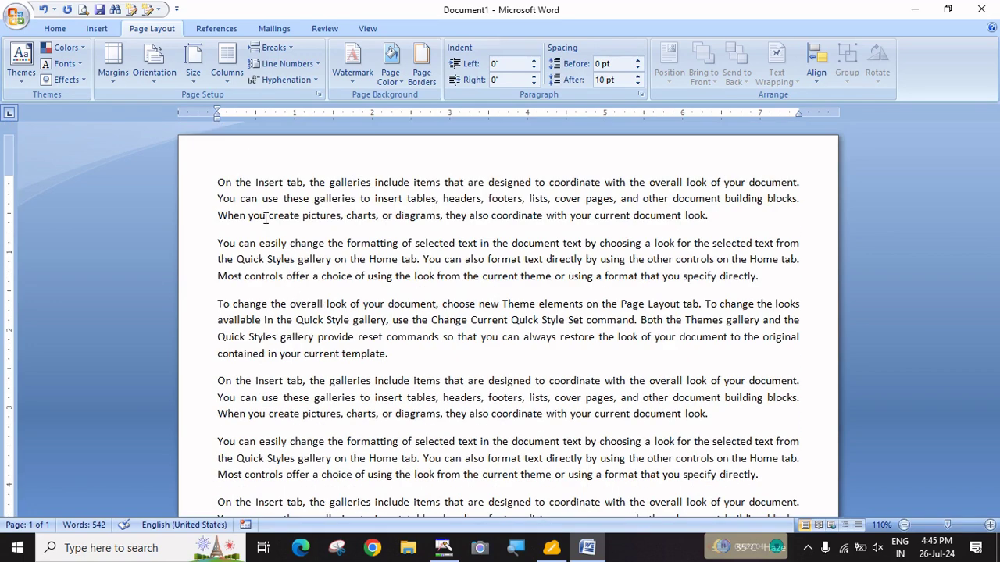
- Apply the Moderate margin preset with 0.75" left and right, and change it to Wide with 2" left and right
left_click(116, 81)
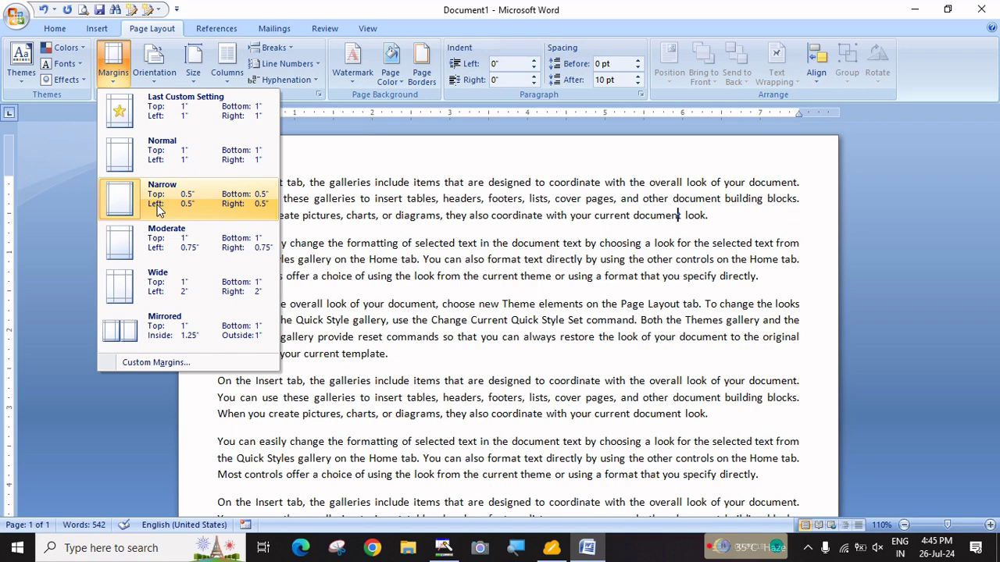
left_click(172, 254)
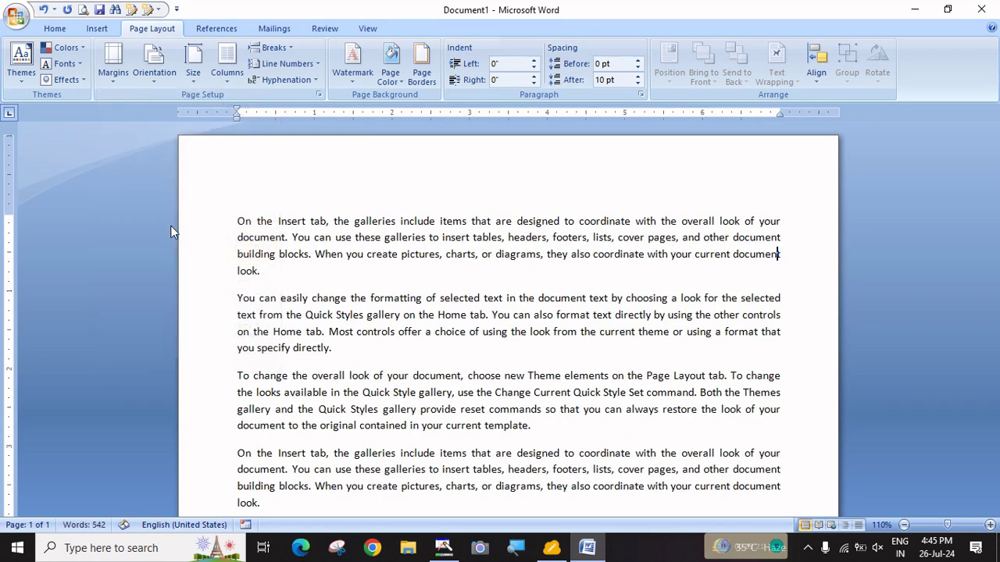
left_click(115, 72)
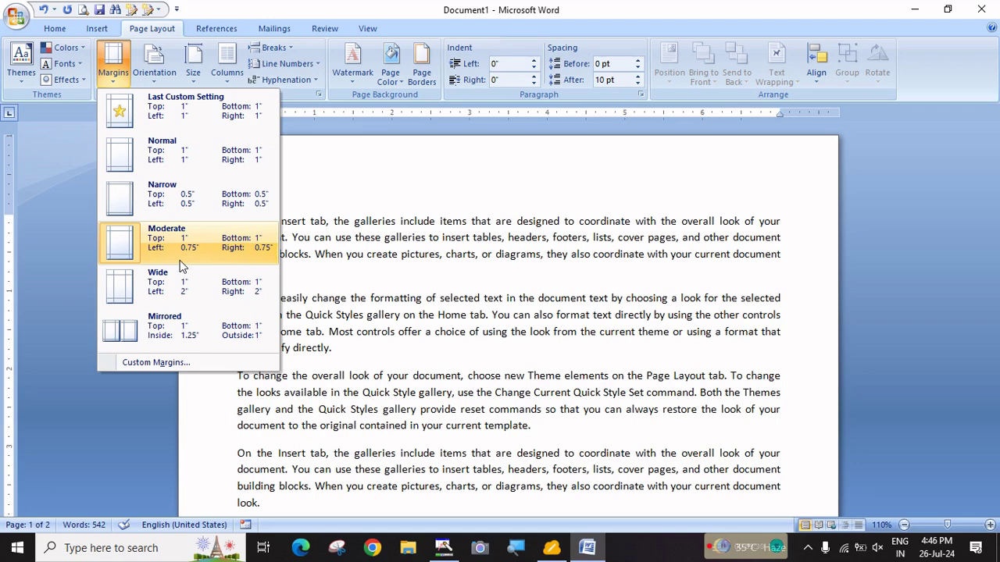
left_click(219, 301)
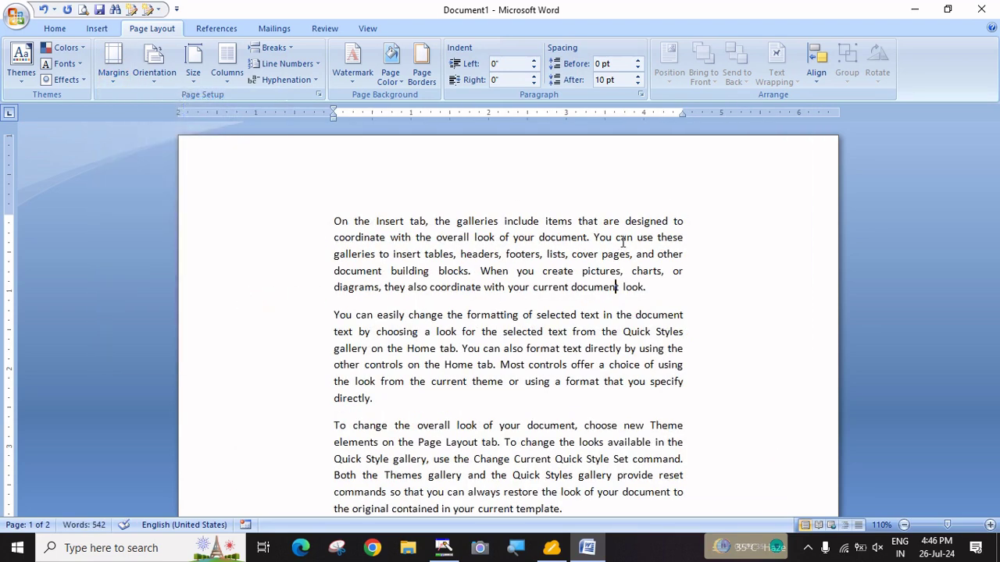
- Apply the Mirrored margin preset with 1.25" inside and 1" outside, and review the resulting page layout
left_click(122, 77)
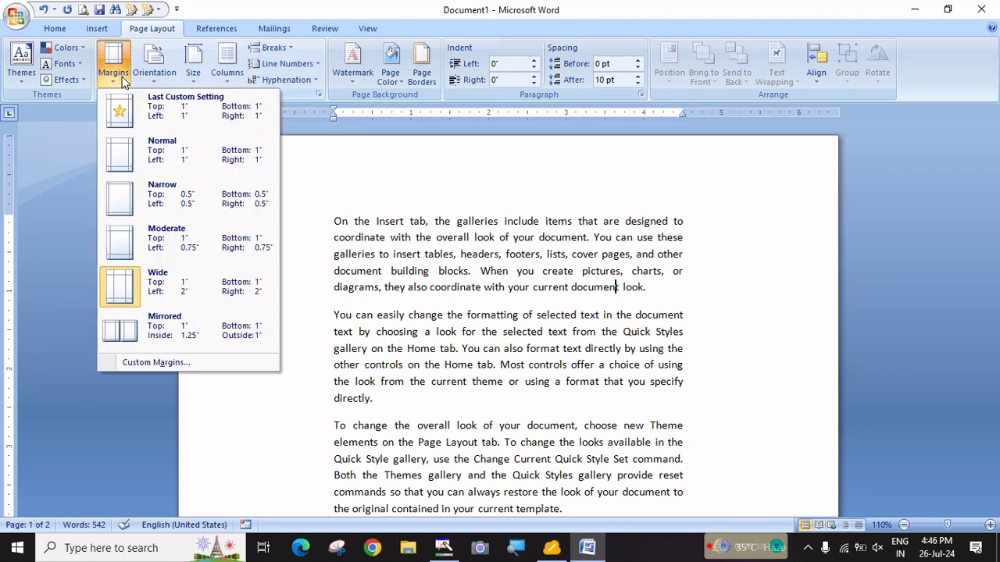
left_click(155, 334)
scroll(455, 286, "down", 5)
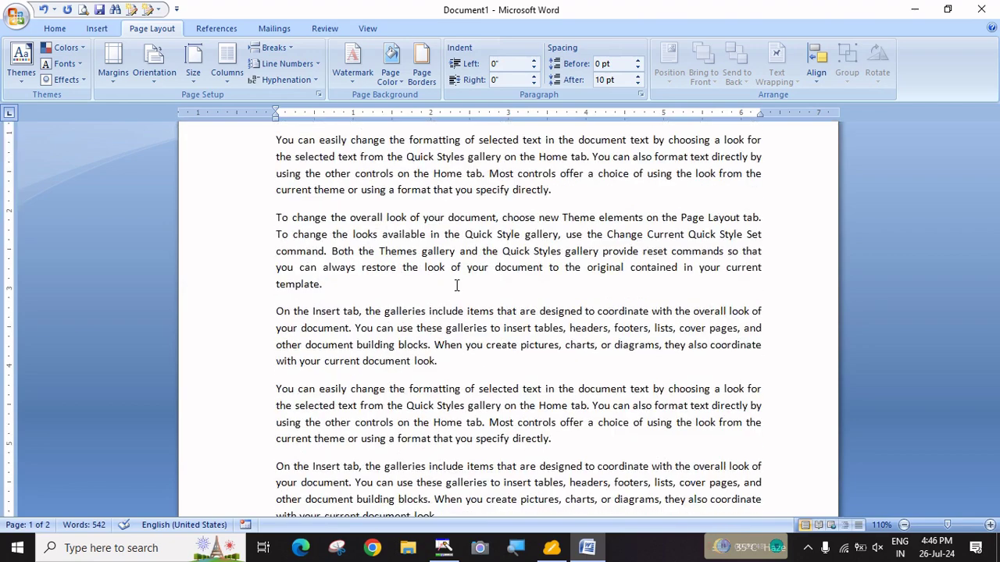
scroll(458, 286, "up", 10)
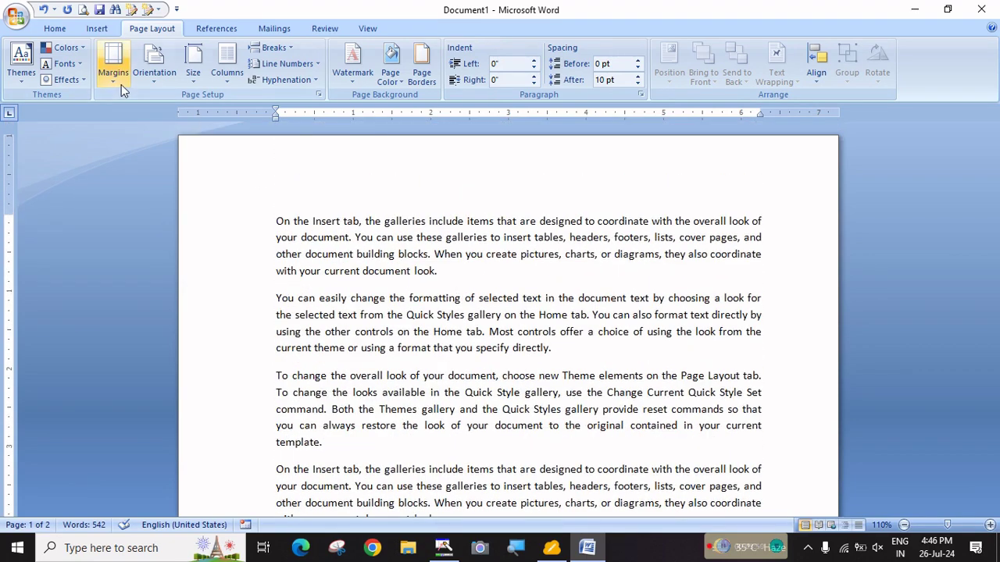
- Apply the last custom margins of 1" on all sides, and set custom margins of 0.60" top, 0.90" bottom, 2" left and 3" right
left_click(119, 85)
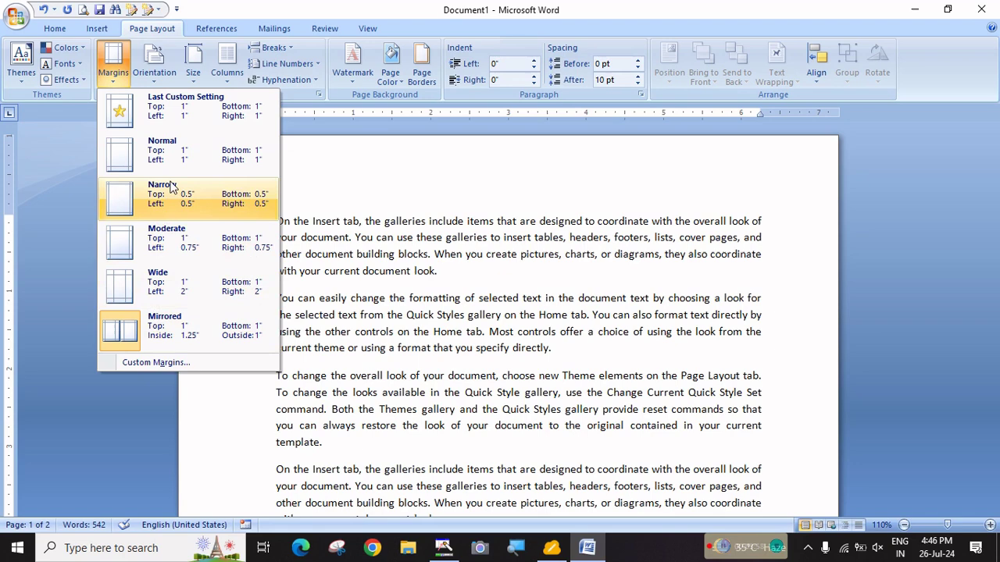
left_click(167, 114)
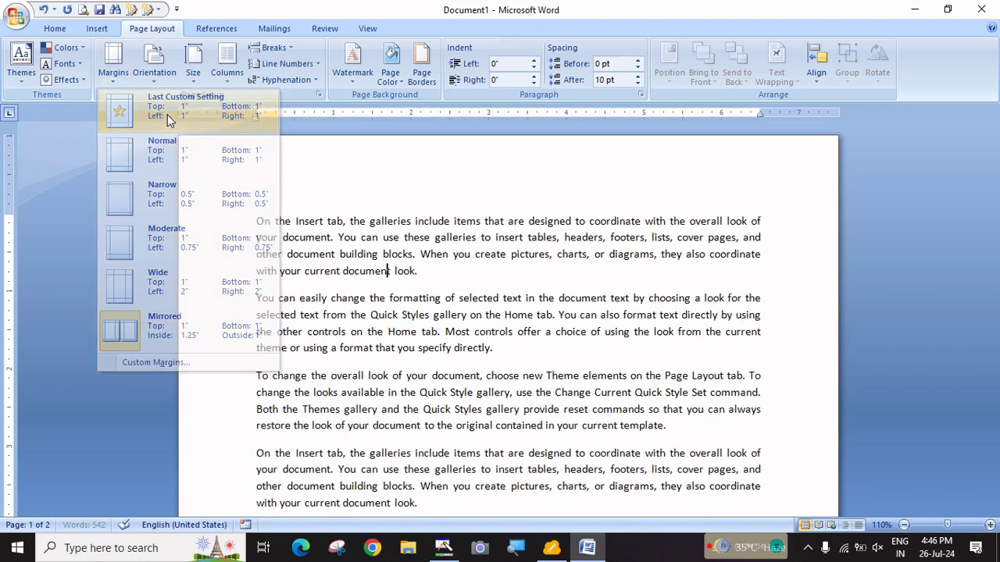
left_click(113, 78)
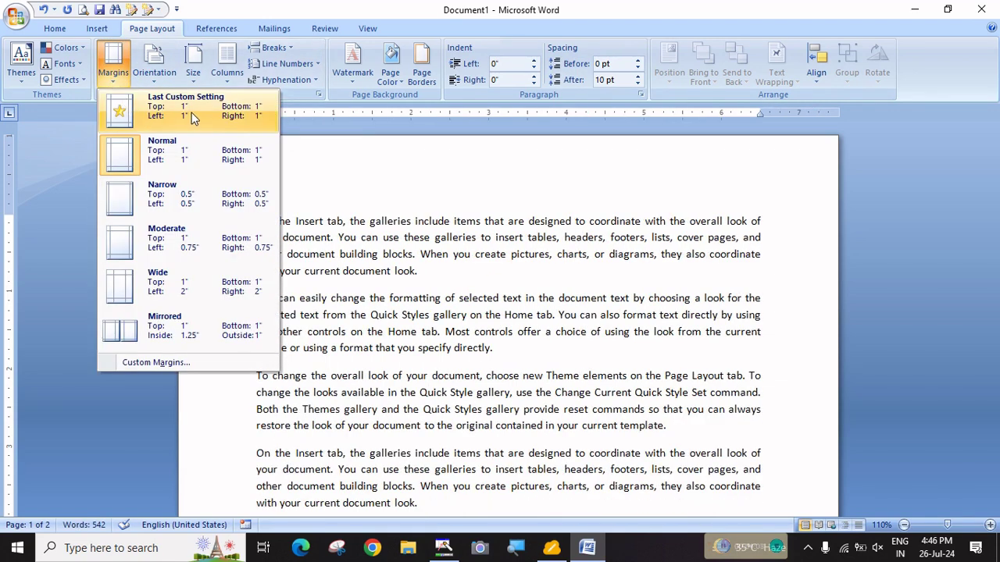
left_click(166, 361)
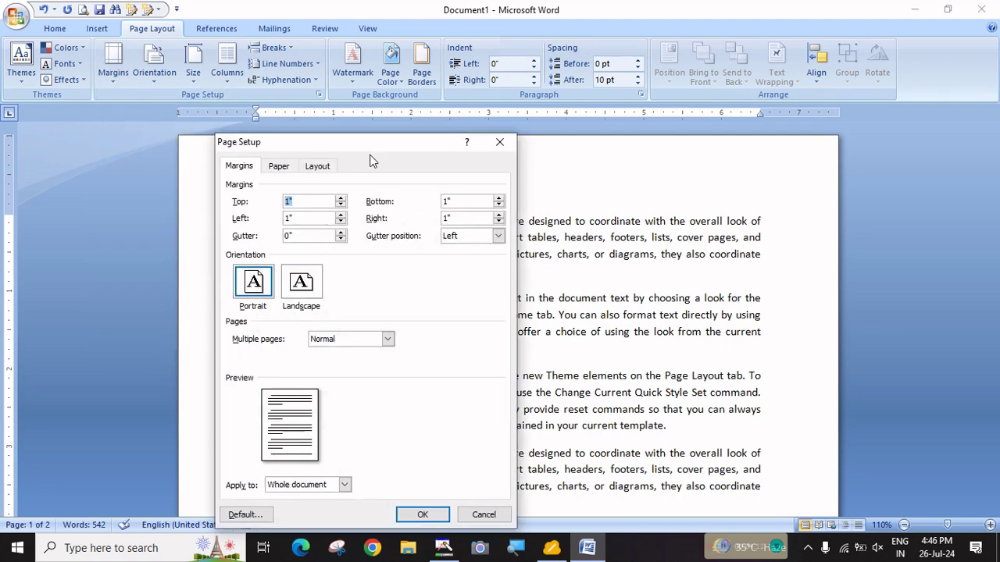
left_click_drag(371, 155, 465, 145)
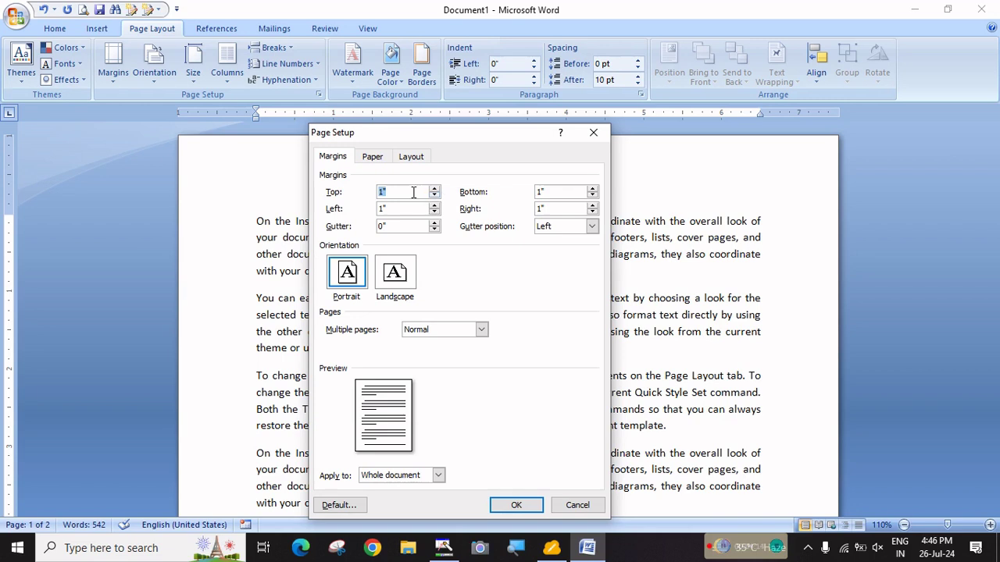
type(".60")
left_click(551, 190)
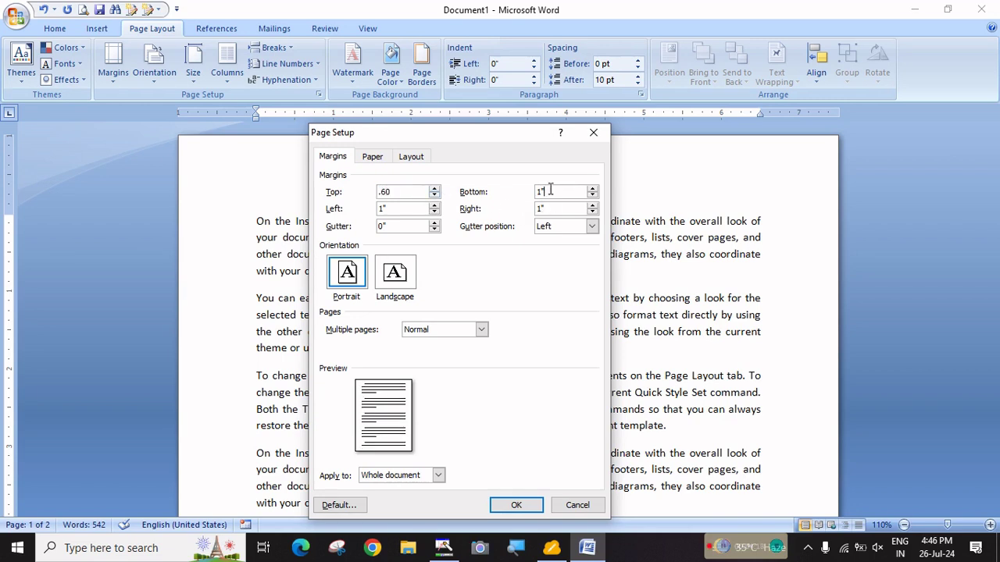
double_click(408, 193)
type("0.60")
key("Tab")
type(".90")
key("Tab")
type("2")
key("Tab")
type("3")
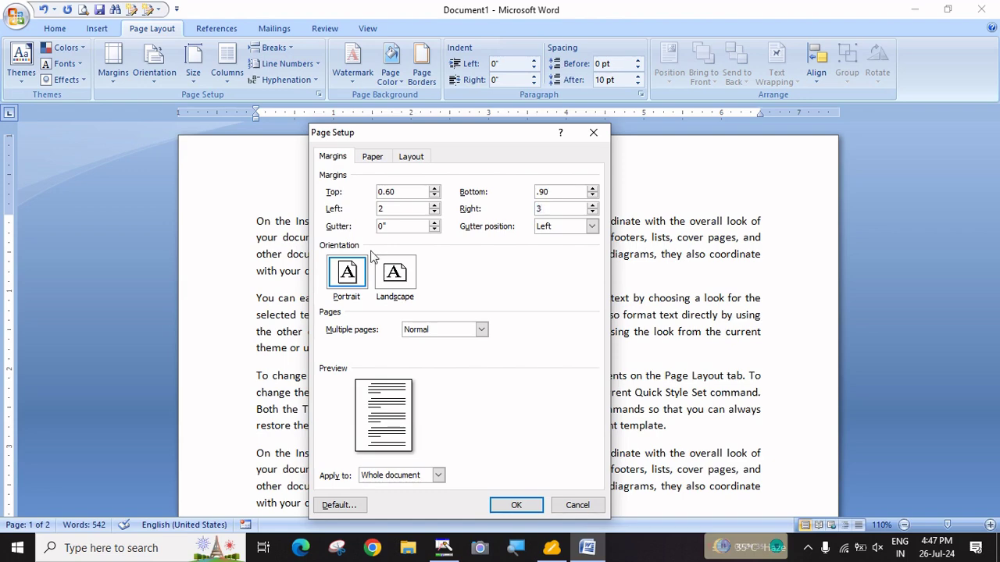
left_click(516, 505)
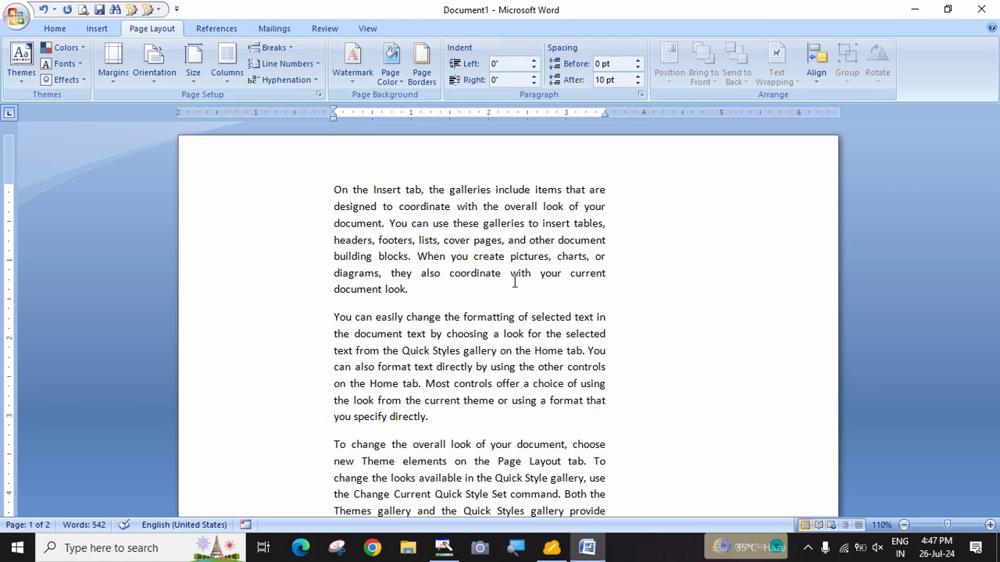
- Apply the Normal margin preset with 1" on all sides and review the text across both pages
left_click(115, 78)
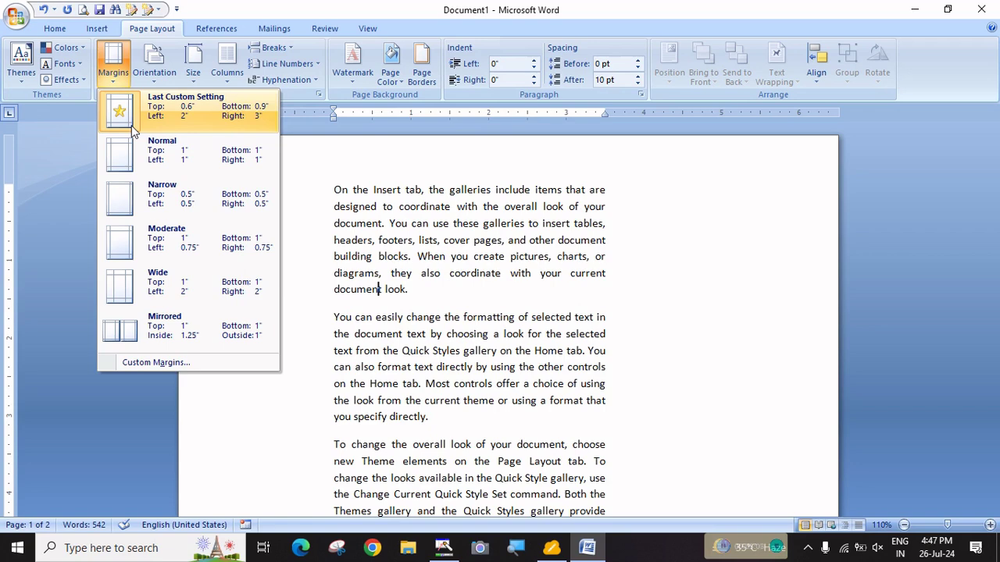
left_click(163, 166)
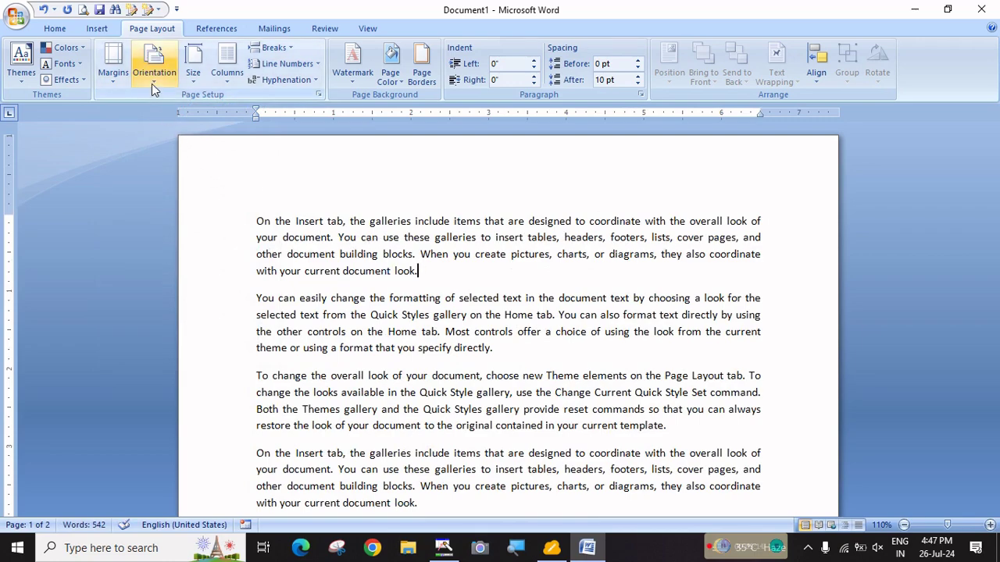
scroll(556, 281, "down", 7)
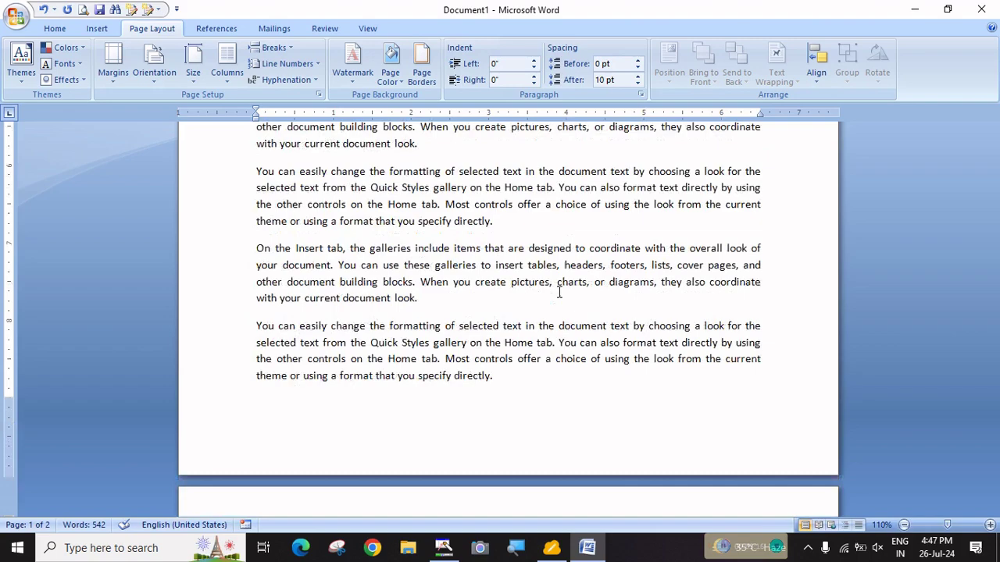
scroll(559, 292, "down", 4)
scroll(560, 290, "up", 15)
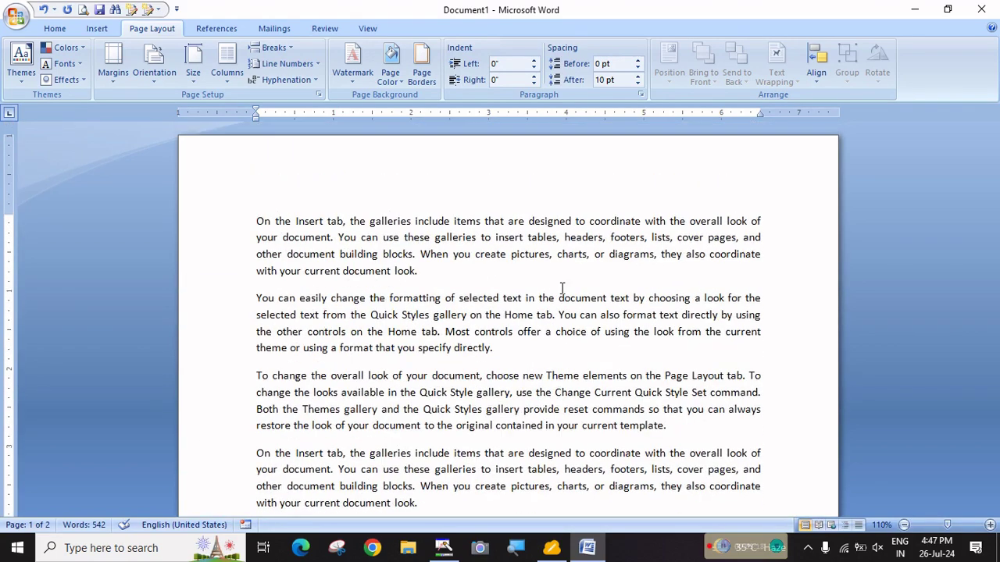
- Switch the page orientation to Landscape in the print preview, and return to the document
left_click(17, 10)
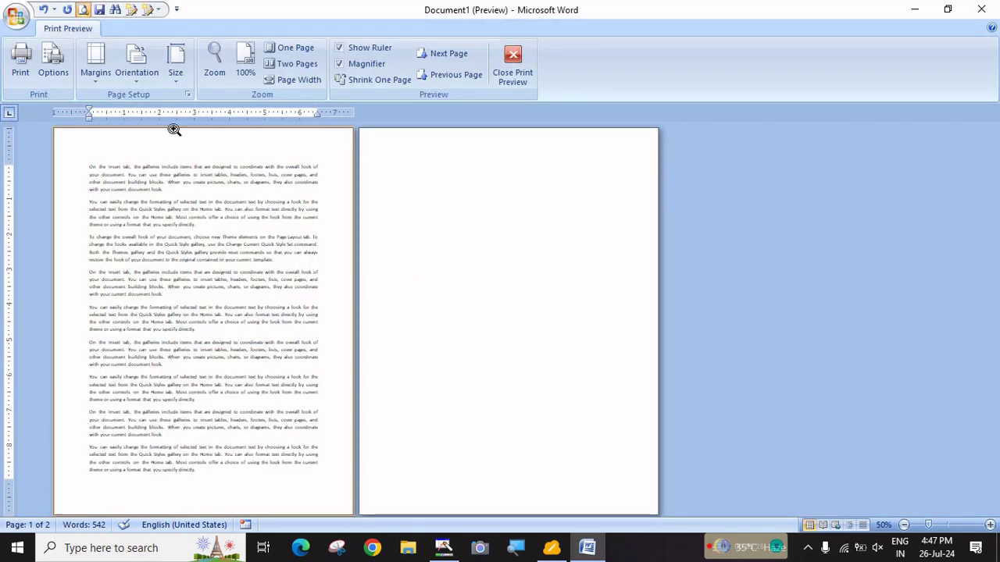
left_click(136, 81)
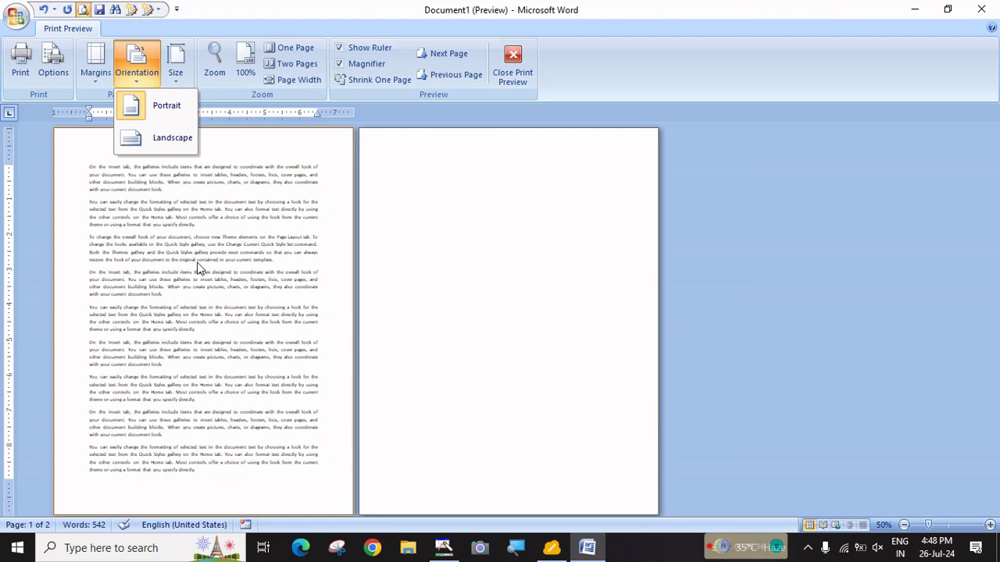
left_click(172, 137)
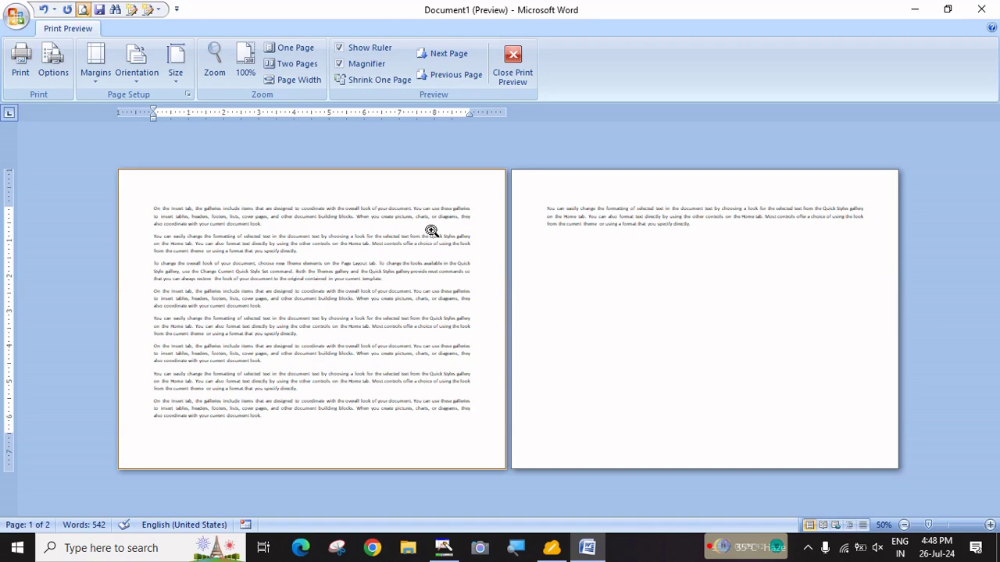
left_click(522, 69)
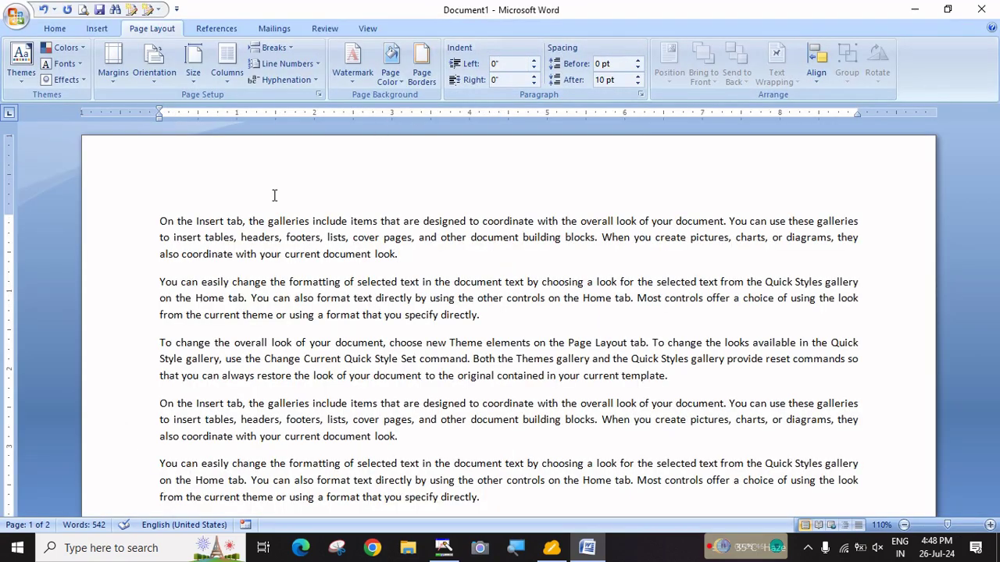
- Examine the landscape layout, viewing both pages side by side at 60% zoom, and return the zoom to 100%
left_click(155, 83)
left_click(397, 254)
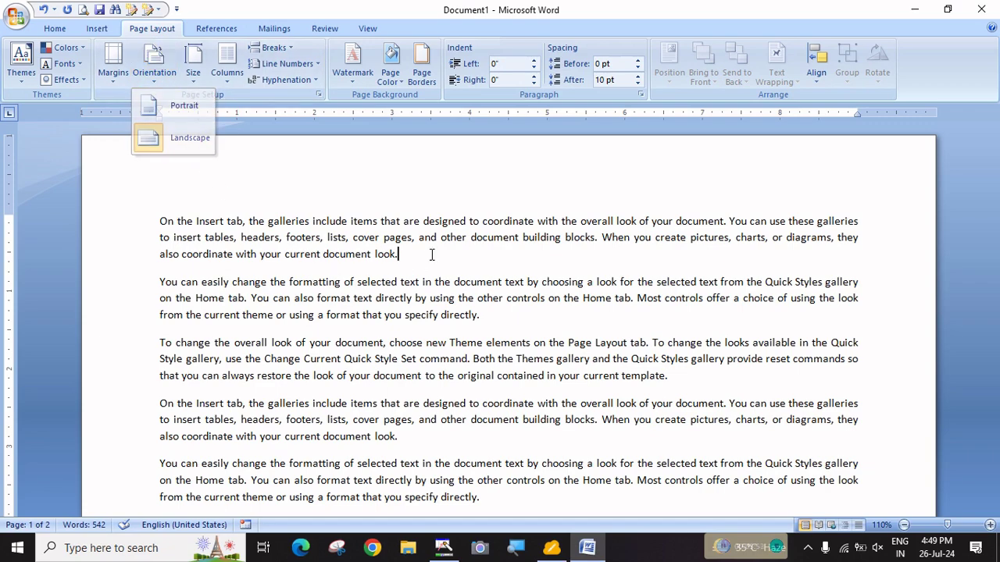
scroll(502, 279, "down", 2)
scroll(502, 280, "down", 1)
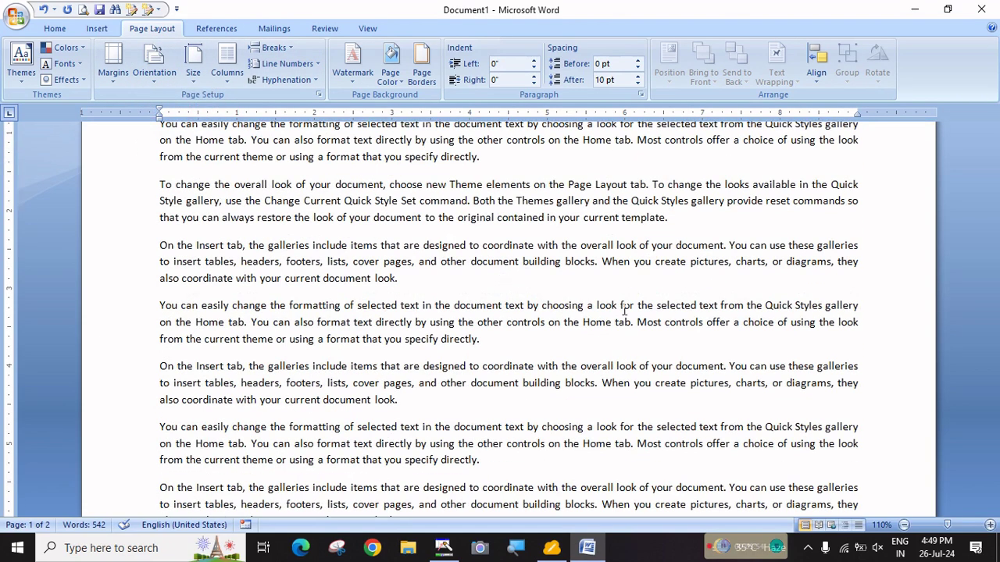
left_click(904, 525)
left_click(904, 525)
left_click(904, 525)
left_click(904, 525)
left_click(904, 525)
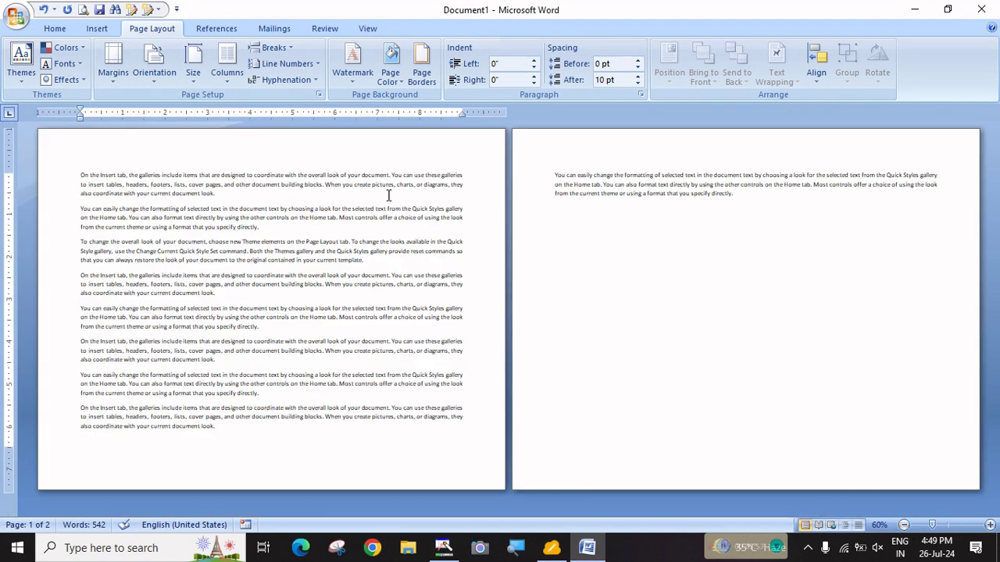
left_click(990, 525)
left_click(991, 524)
left_click(990, 525)
left_click(990, 525)
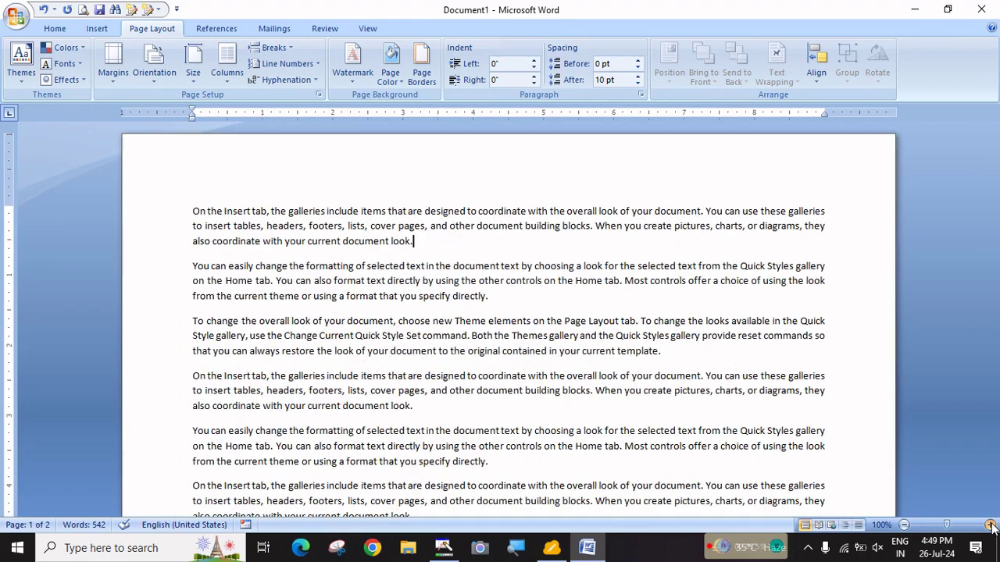
- Change the page orientation to Portrait and check how the text fits the page
left_click(154, 64)
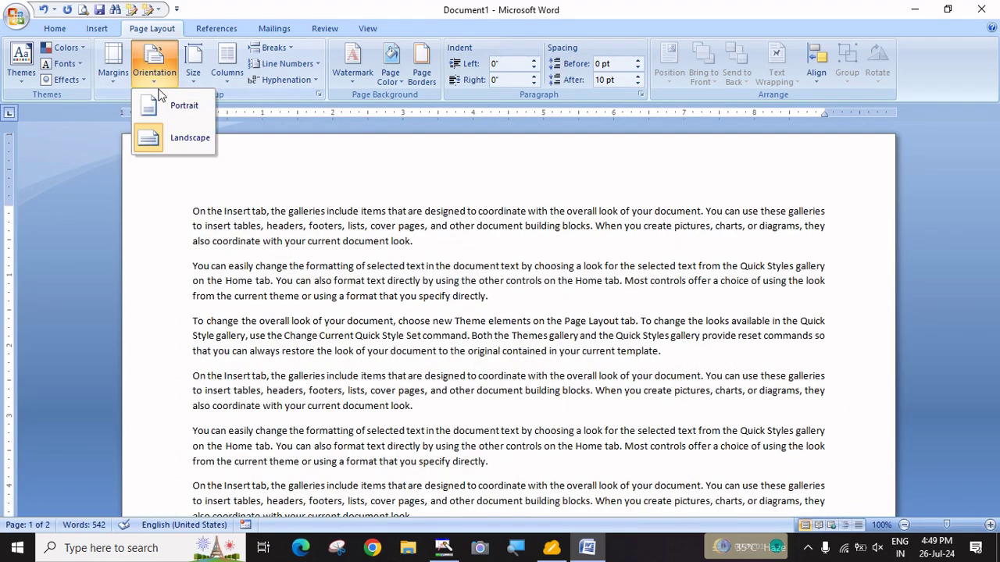
left_click(167, 117)
scroll(635, 301, "down", 5)
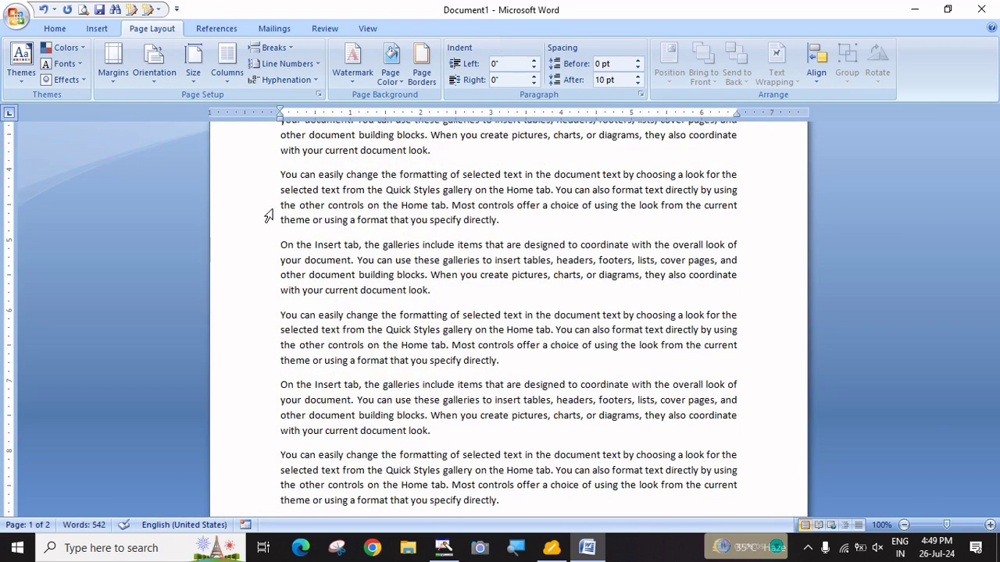
- Examine the portrait page at different magnifications, enlarging it to 180%, reducing it below 100%, and finishing at 100%
left_click(990, 525)
left_click(990, 525)
left_click(989, 525)
left_click(989, 525)
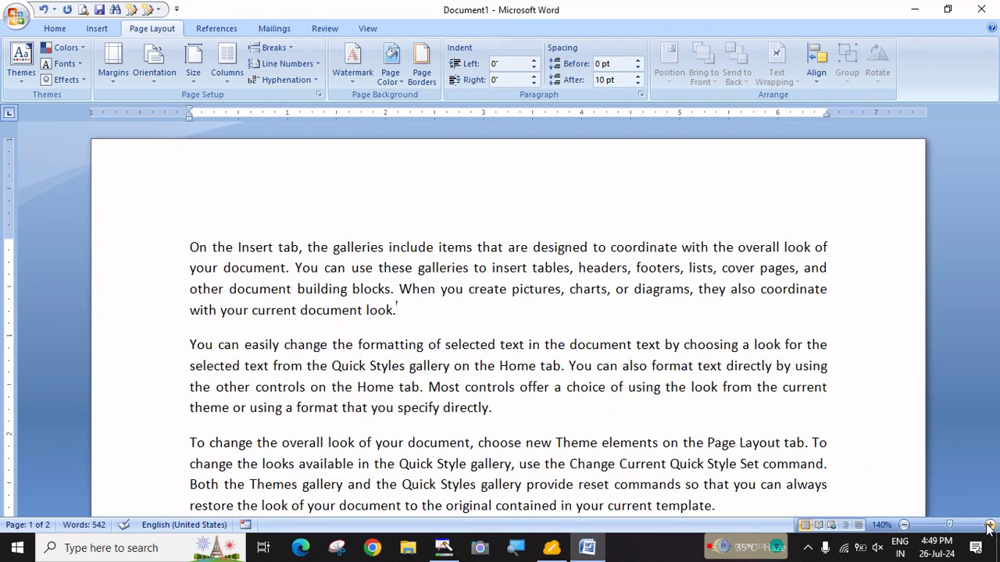
left_click(989, 525)
left_click(990, 525)
double_click(990, 525)
double_click(989, 525)
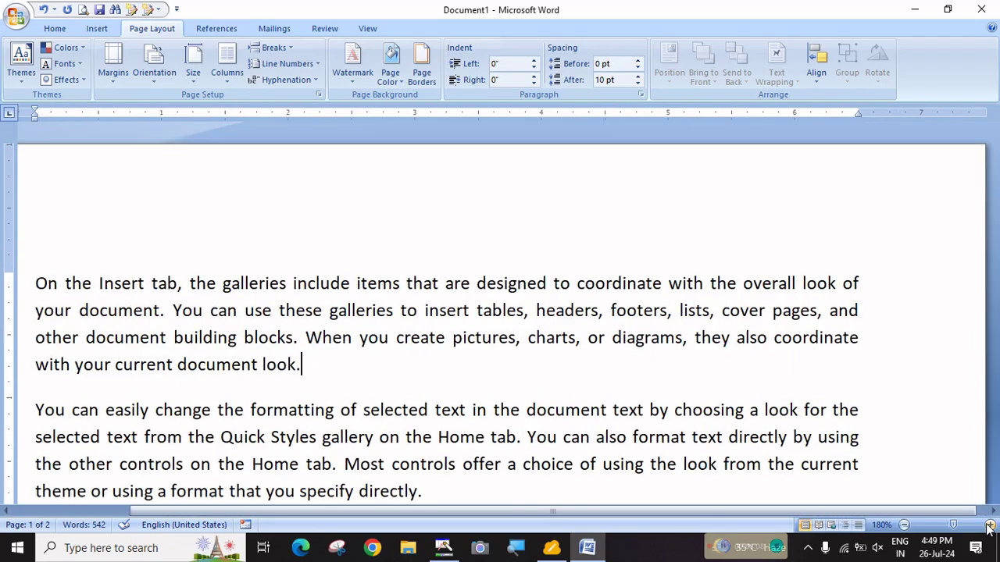
double_click(903, 525)
double_click(904, 525)
left_click(904, 525)
double_click(904, 525)
double_click(904, 525)
left_click(904, 525)
left_click(904, 525)
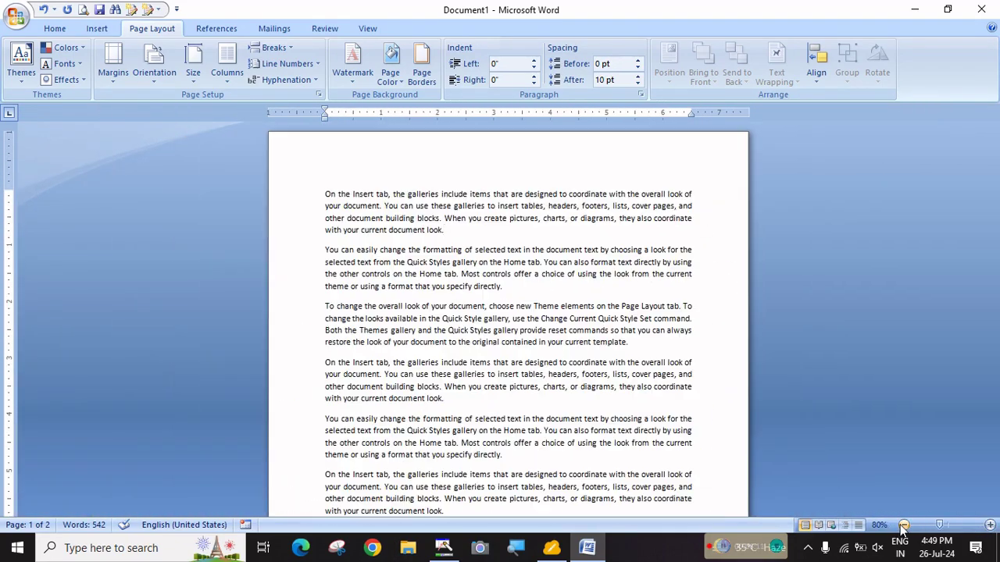
double_click(904, 525)
double_click(990, 525)
left_click(990, 525)
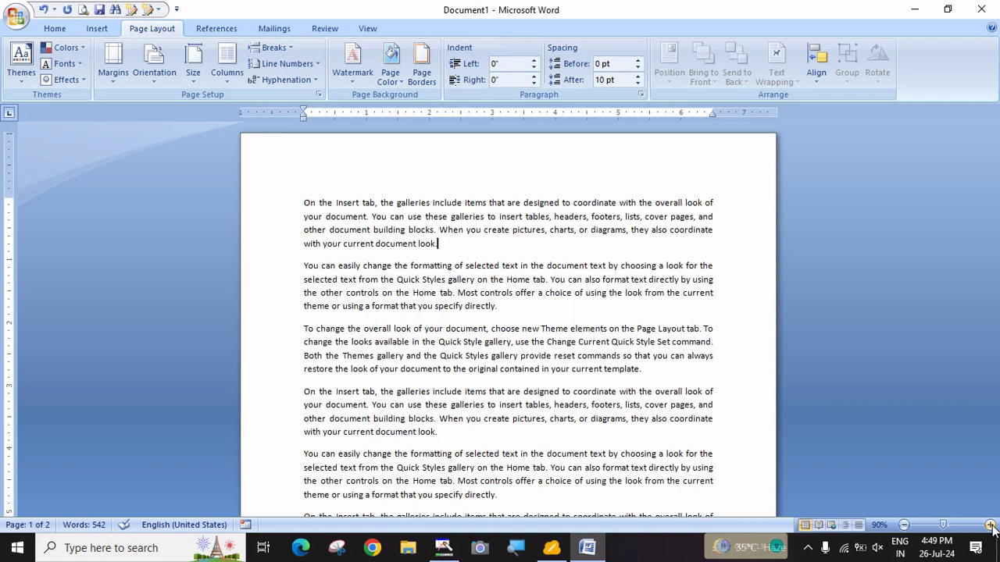
left_click(990, 525)
left_click(904, 525)
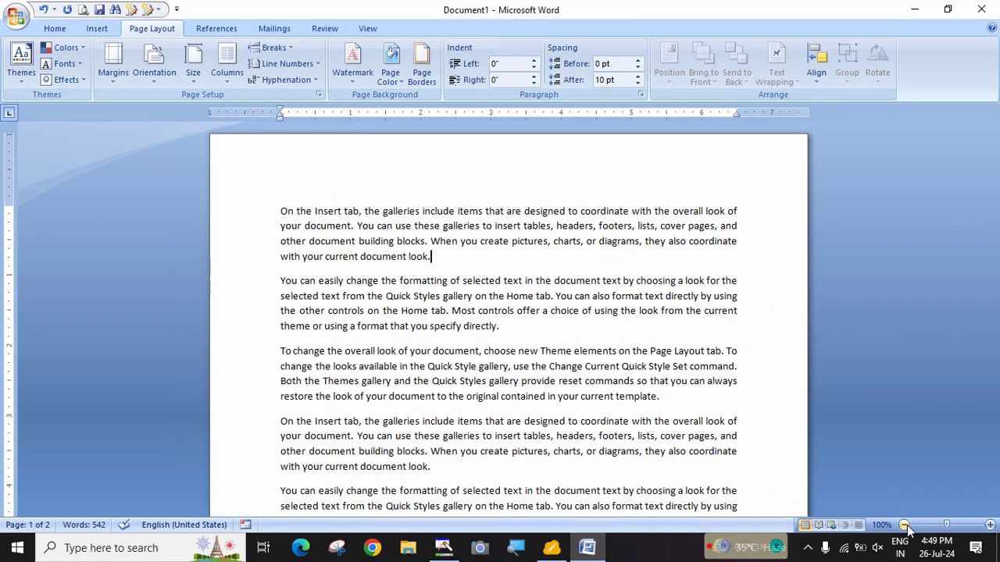
- Look through the available paper sizes and set the document's paper size to A4 210 x 297 mm
left_click(404, 288)
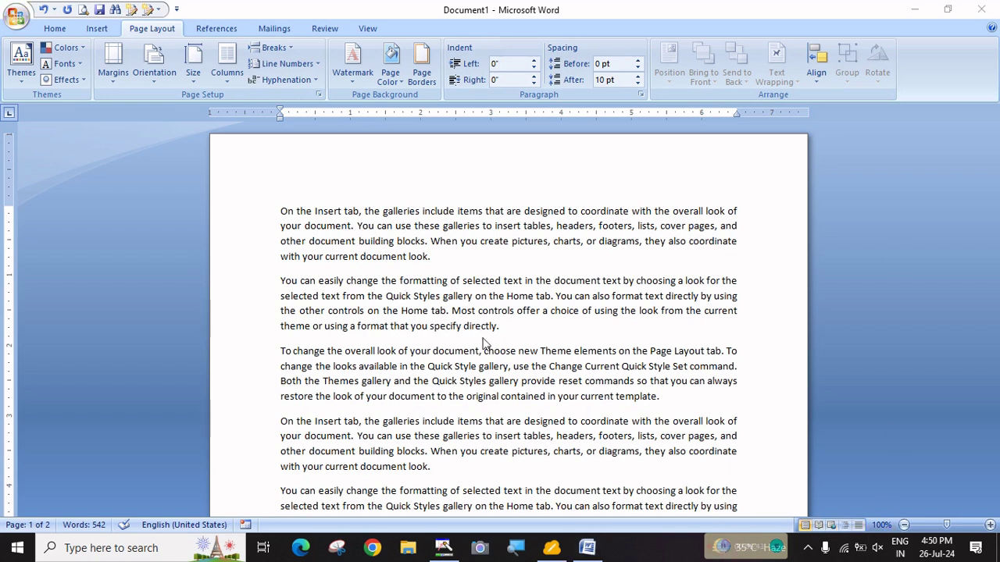
left_click(194, 78)
scroll(194, 82, "down", 2)
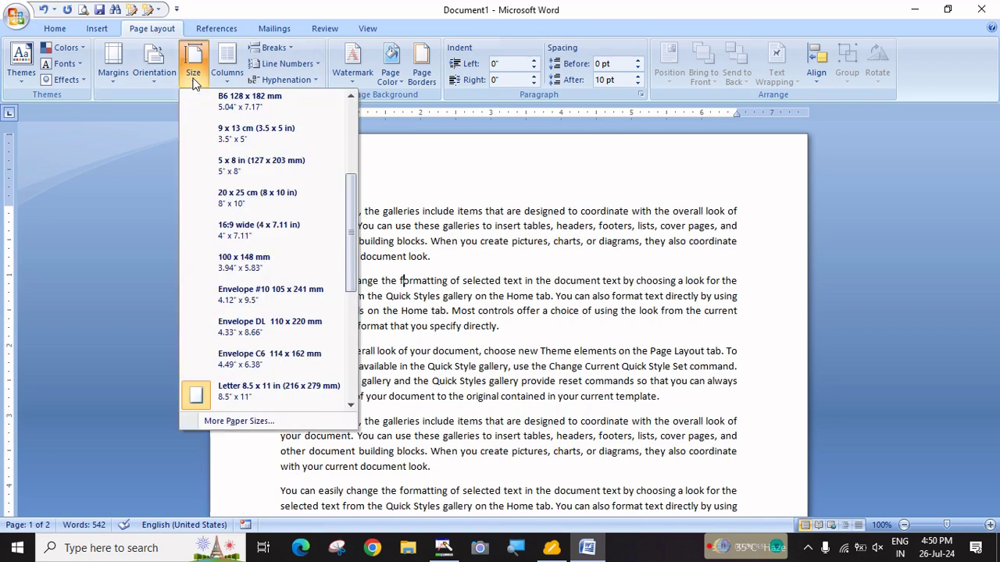
scroll(211, 156, "down", 3)
scroll(243, 239, "up", 1)
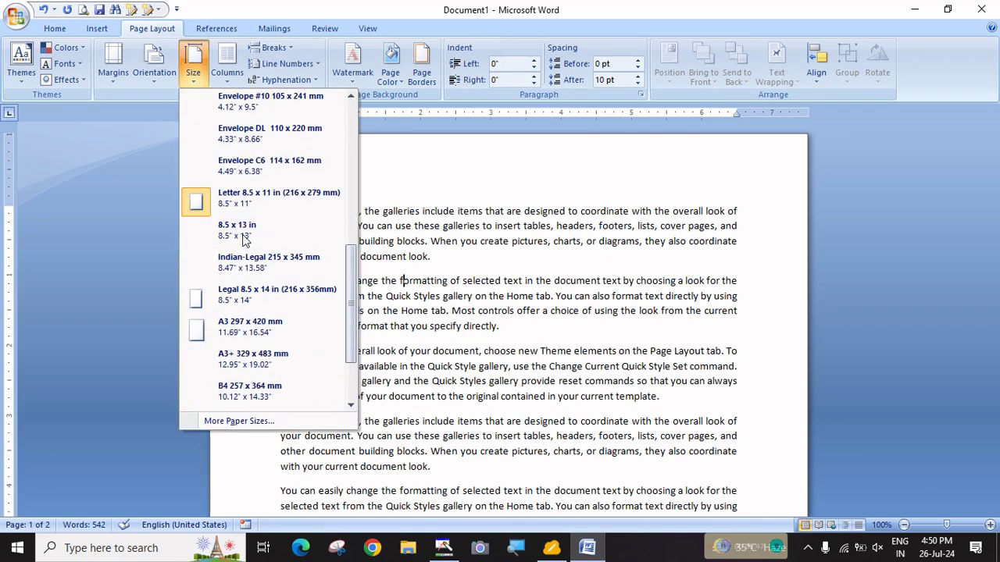
scroll(243, 239, "up", 4)
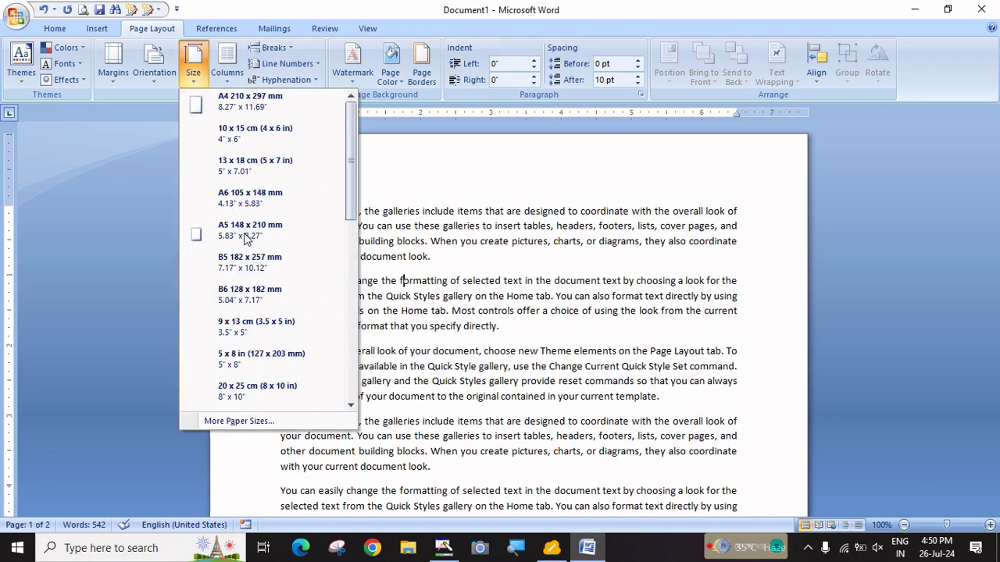
left_click(242, 103)
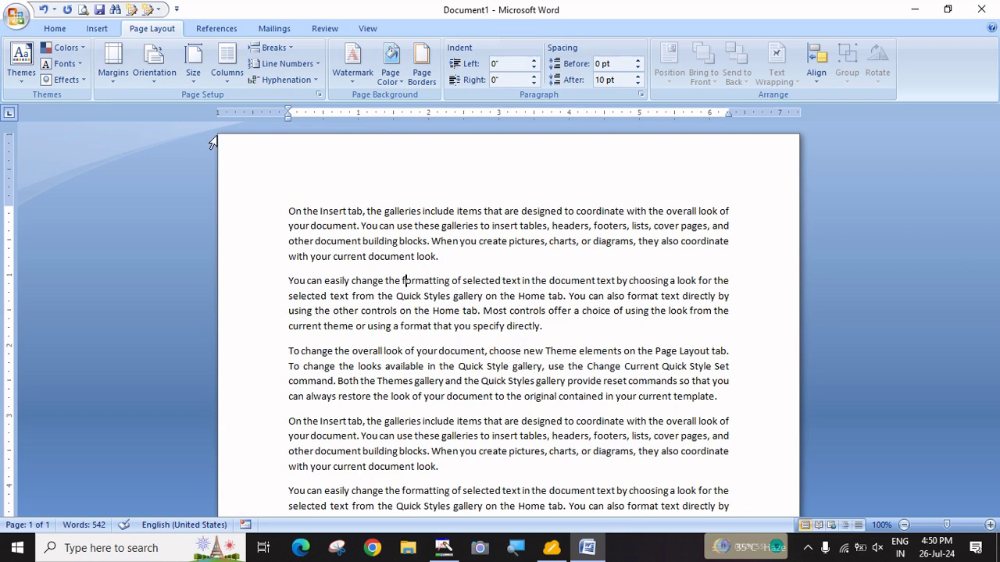
- Set the document's paper size to A5 148 x 210 mm
left_click(195, 81)
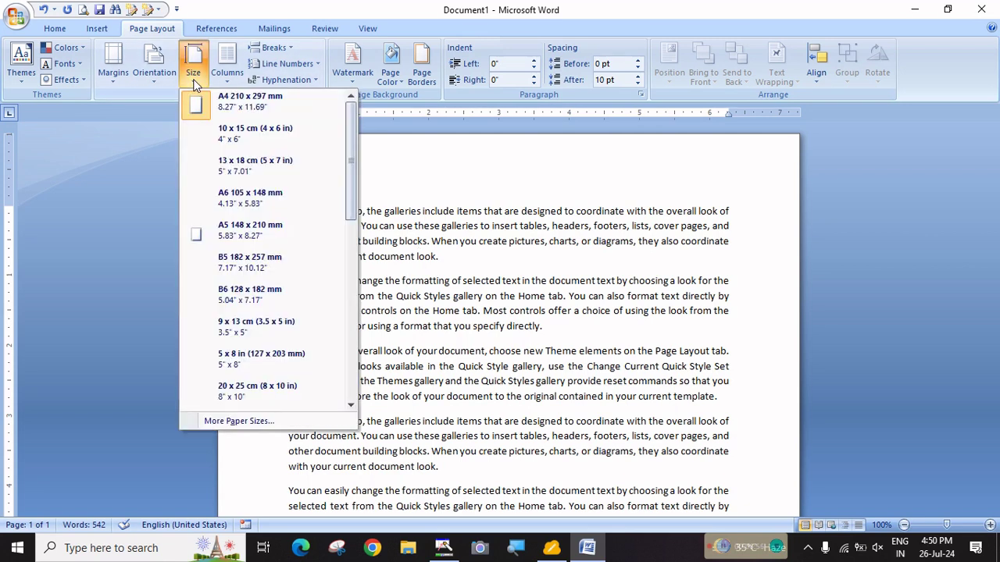
left_click(243, 246)
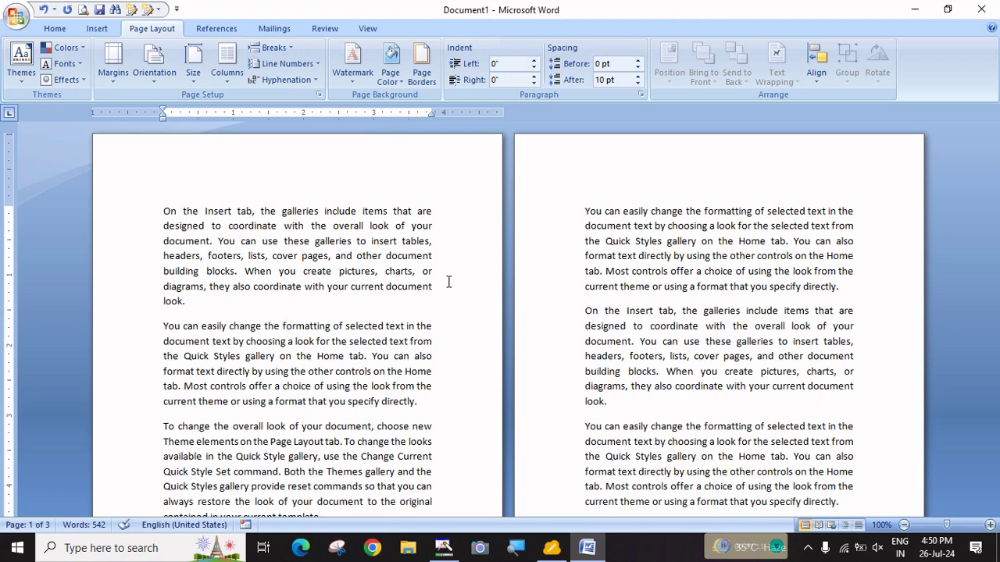
- Look through the available paper sizes and set the document's paper size to A4 210 x 297 mm
left_click(190, 82)
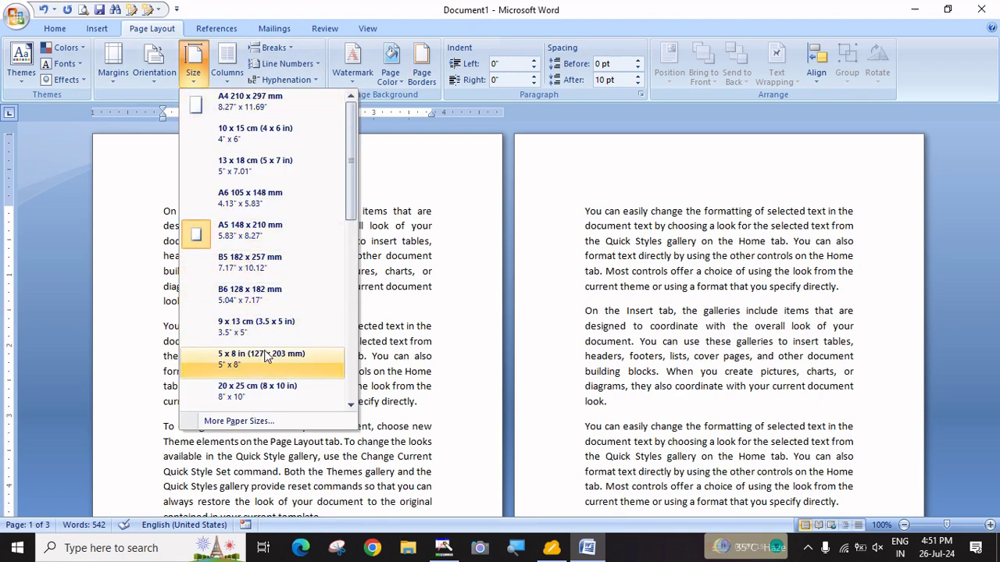
scroll(266, 356, "down", 3)
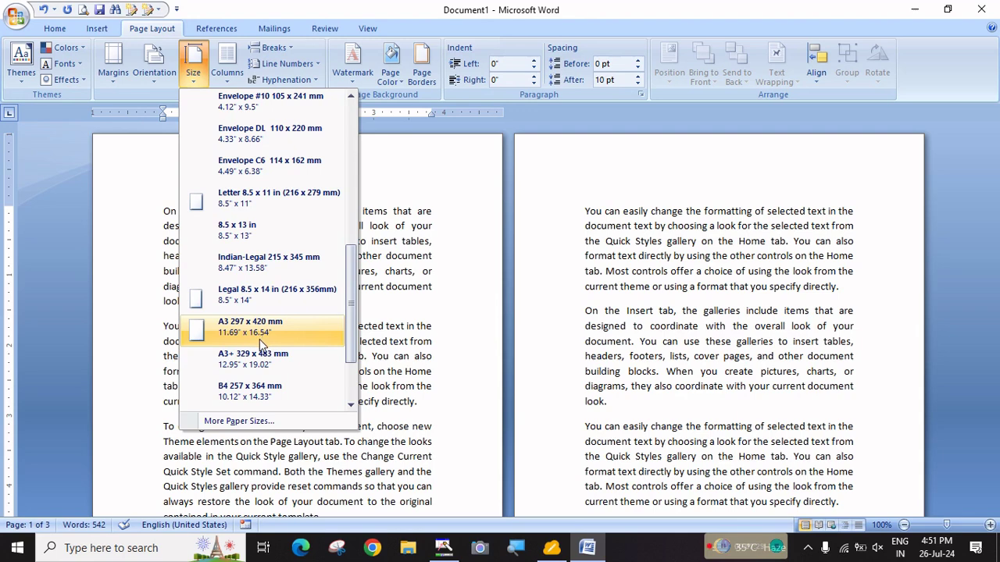
scroll(263, 343, "down", 1)
scroll(265, 304, "down", 3)
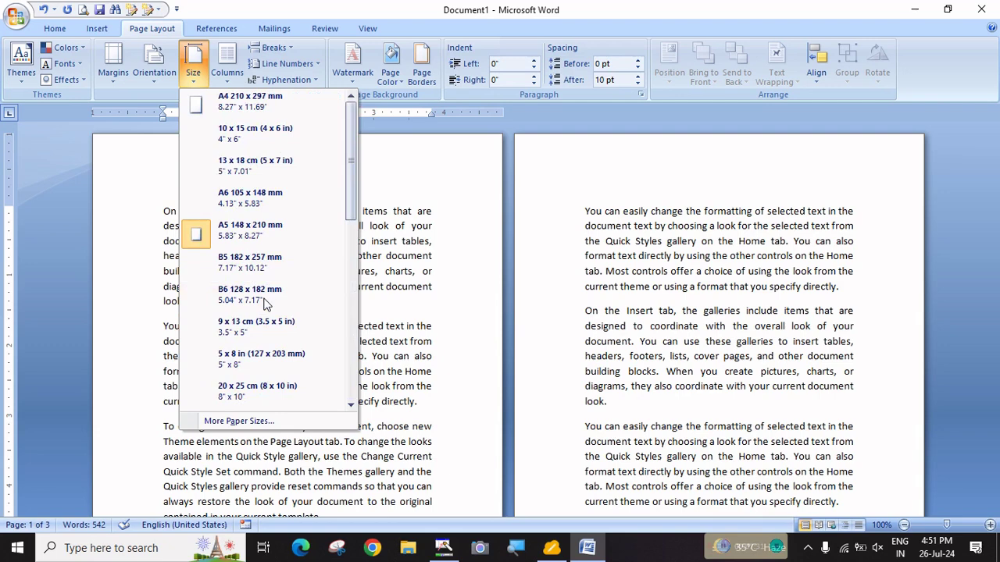
left_click(241, 114)
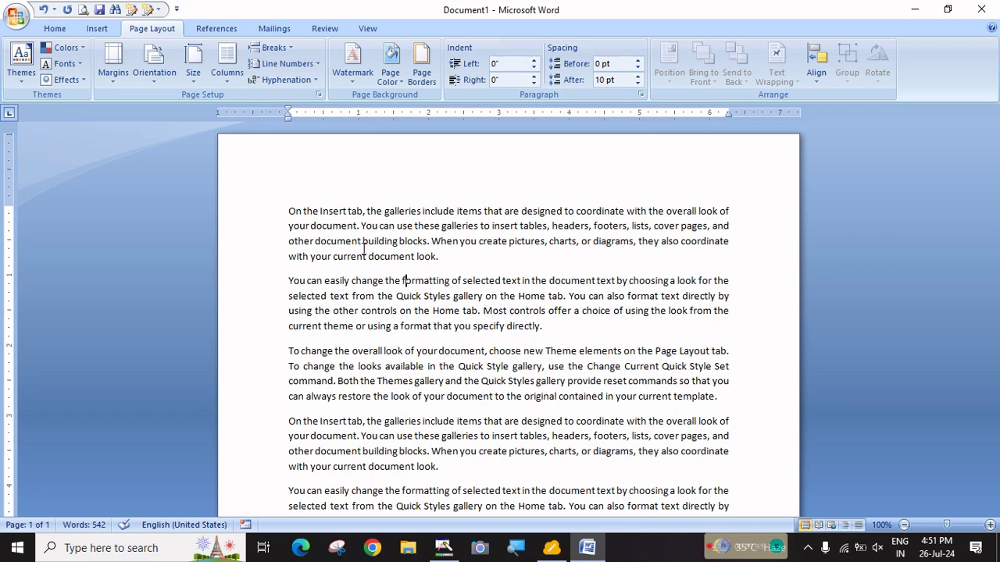
- Apply the One column preset and switch the document text to Two columns, checking the text flow down the page
left_click(232, 80)
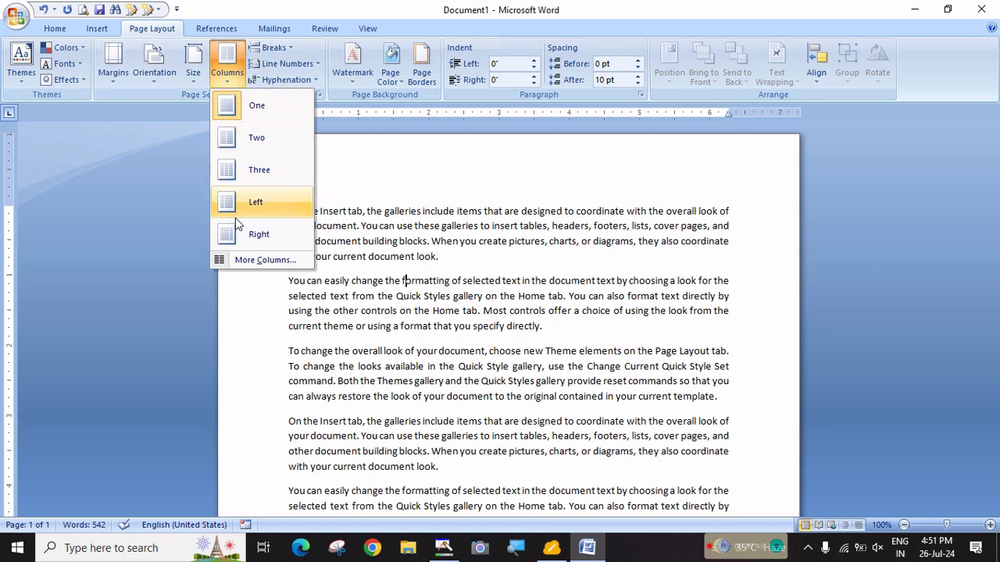
left_click(261, 113)
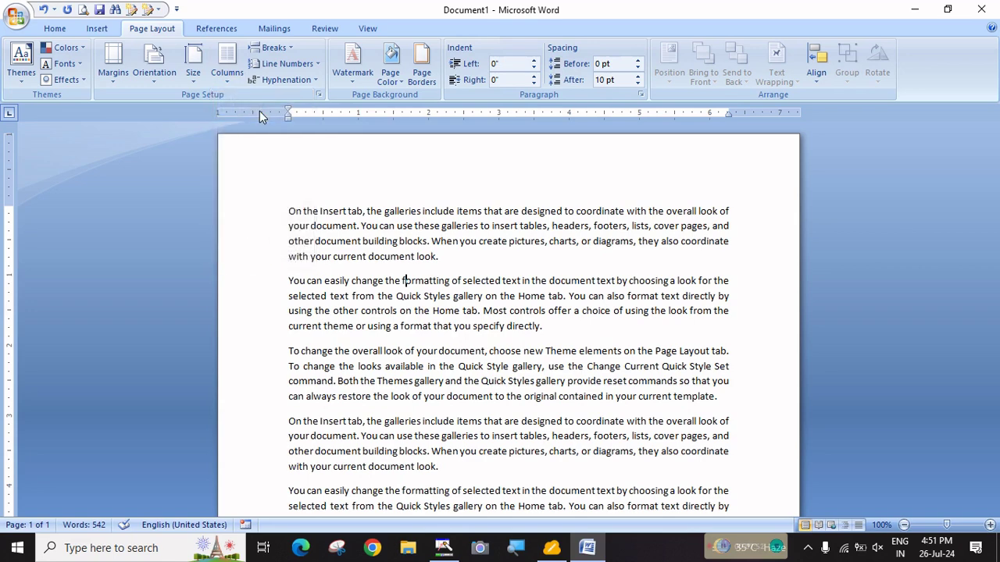
left_click(231, 81)
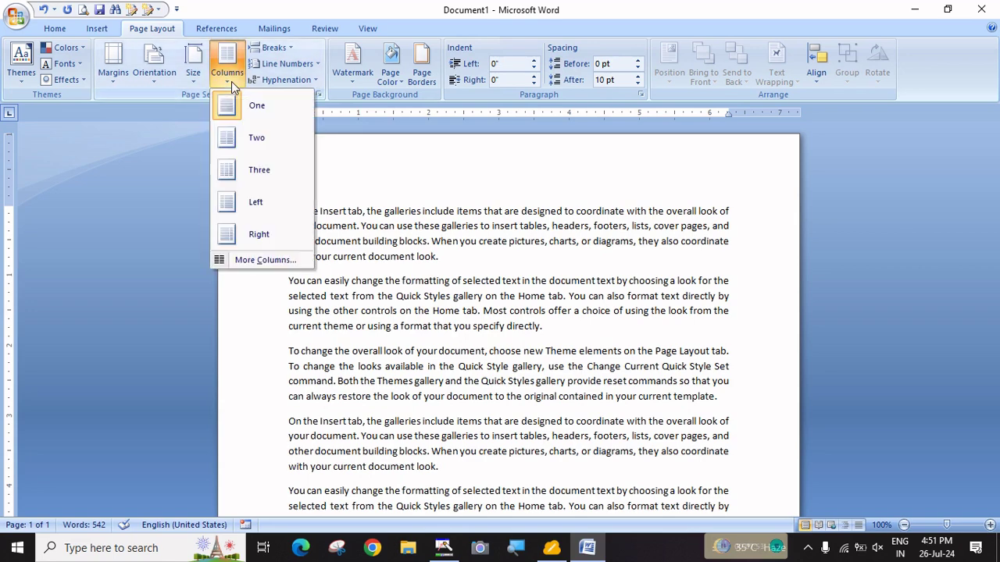
left_click(241, 143)
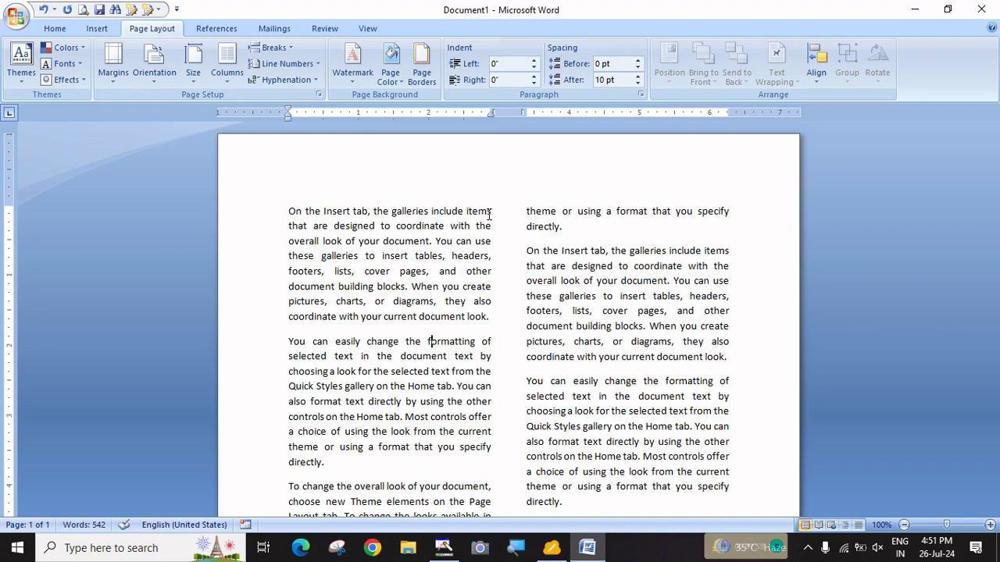
scroll(505, 284, "down", 6)
scroll(508, 352, "down", 4)
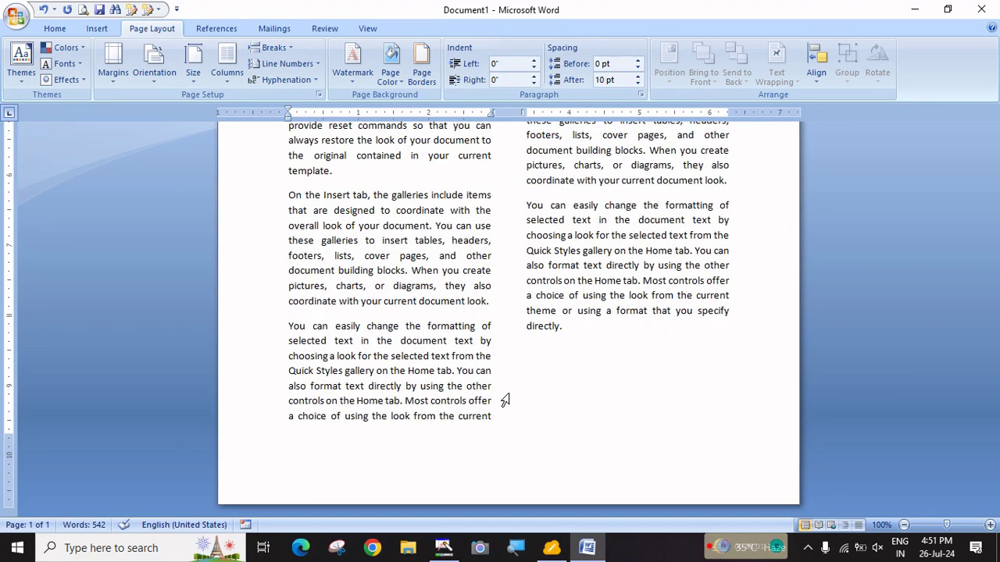
scroll(505, 409, "up", 3)
scroll(504, 408, "up", 7)
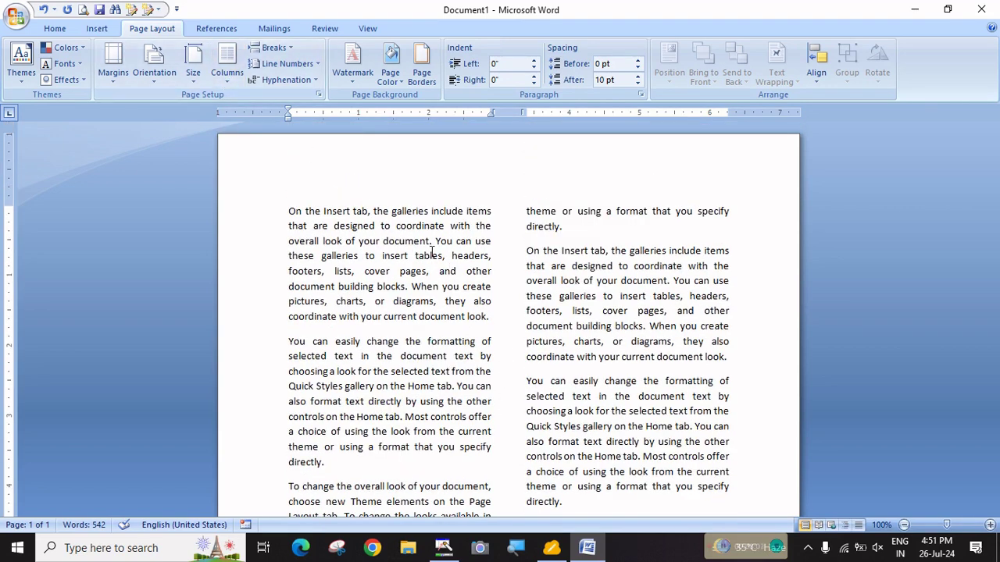
scroll(509, 252, "down", 6)
scroll(508, 280, "up", 6)
left_click(428, 342)
- Arrange the document text in Three columns and check how it flows down the page
left_click(227, 70)
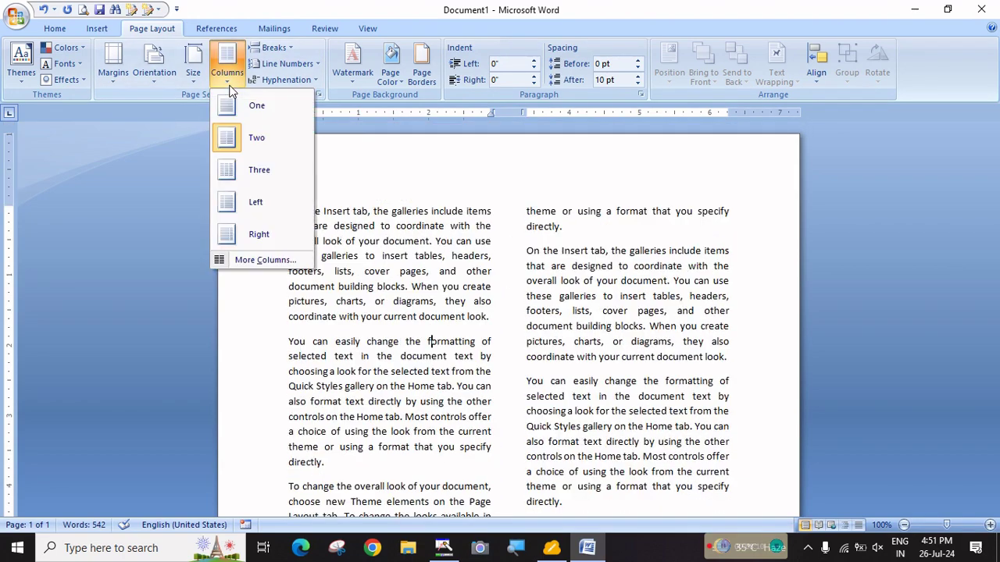
left_click(258, 170)
scroll(535, 354, "down", 3)
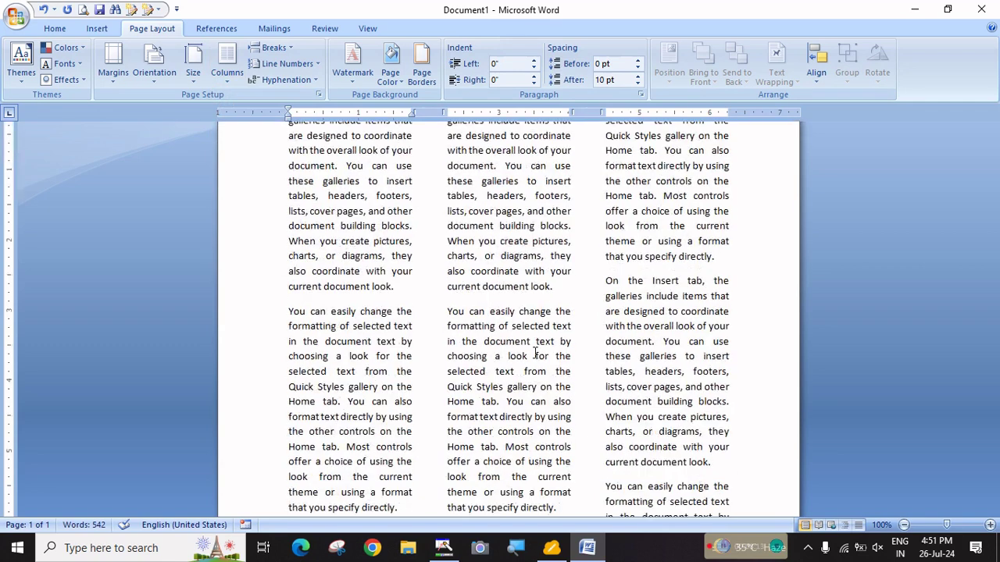
scroll(537, 353, "up", 2)
scroll(536, 354, "up", 1)
- Try the Left column preset and the Right column preset on the document text
left_click(227, 70)
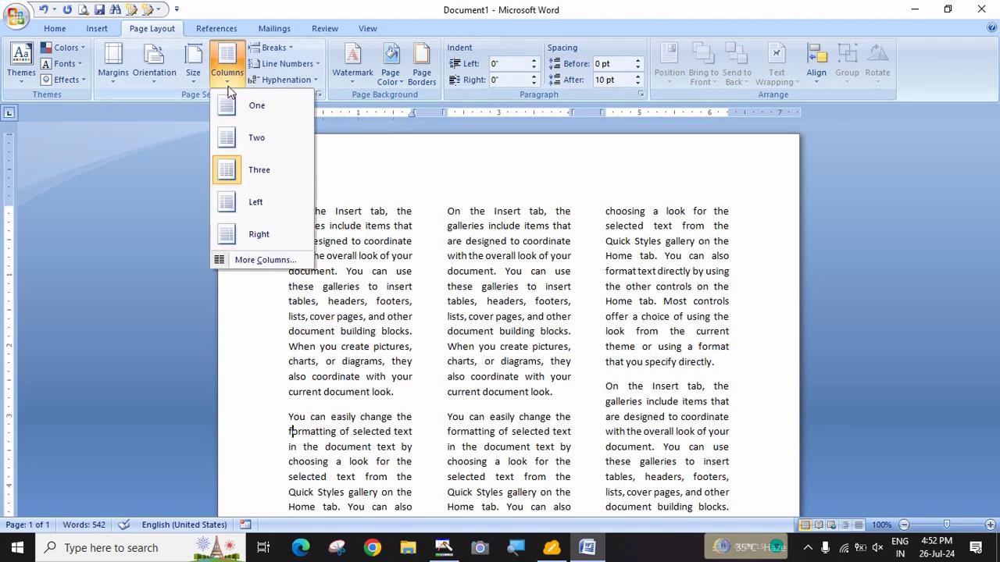
left_click(255, 204)
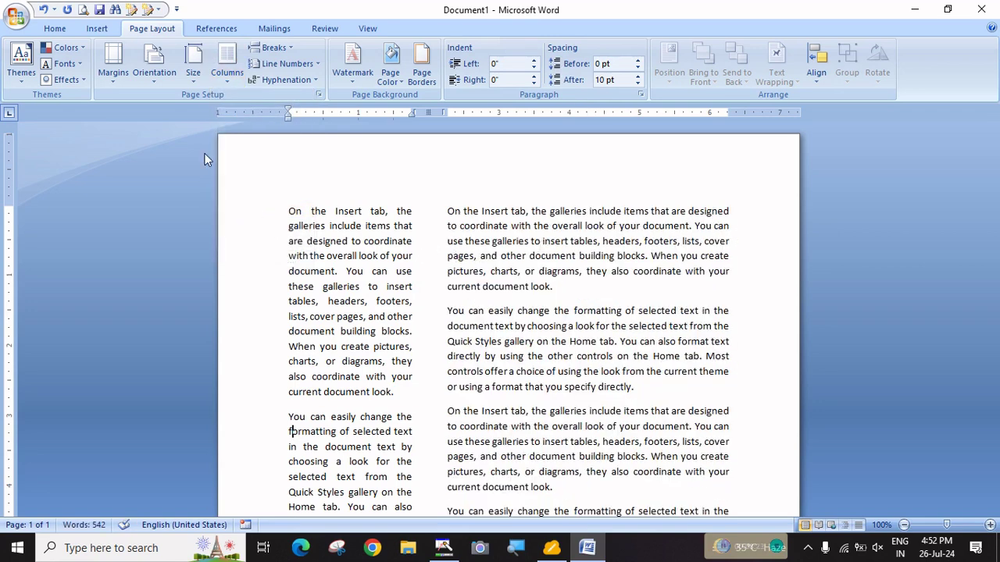
left_click(227, 69)
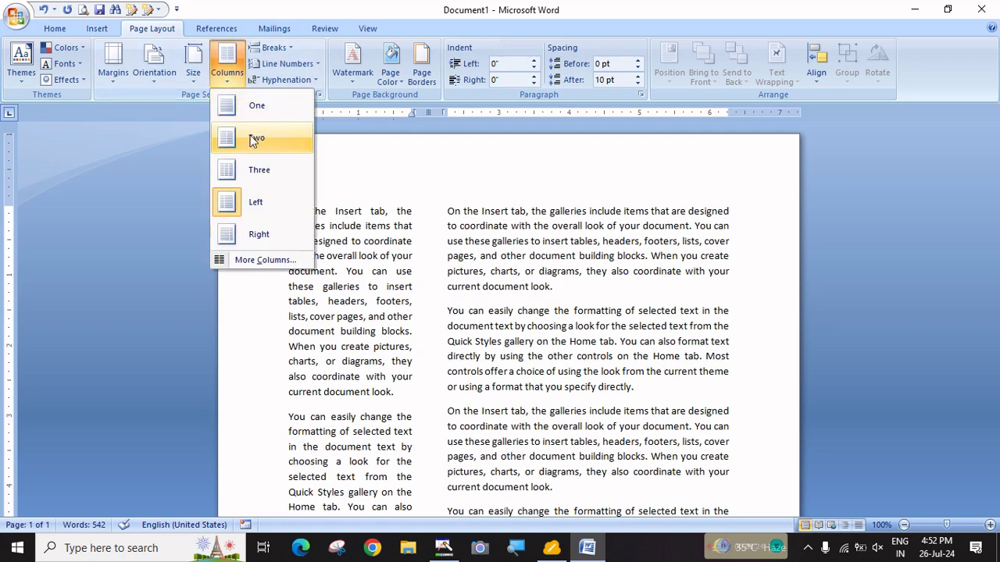
left_click(259, 233)
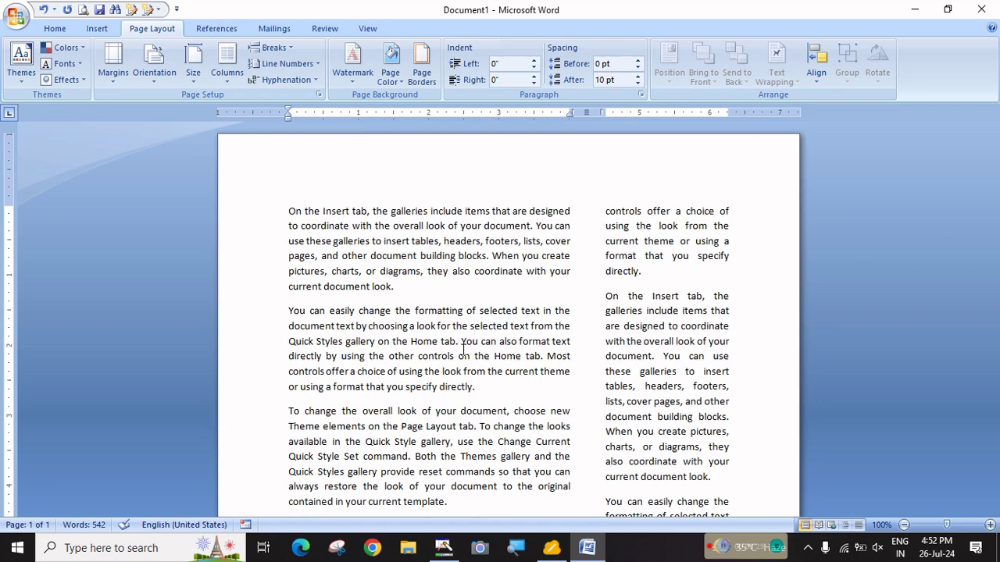
scroll(461, 348, "down", 3)
scroll(461, 348, "up", 3)
- Set the number of columns to 1 for the whole document through the custom column settings
left_click(228, 77)
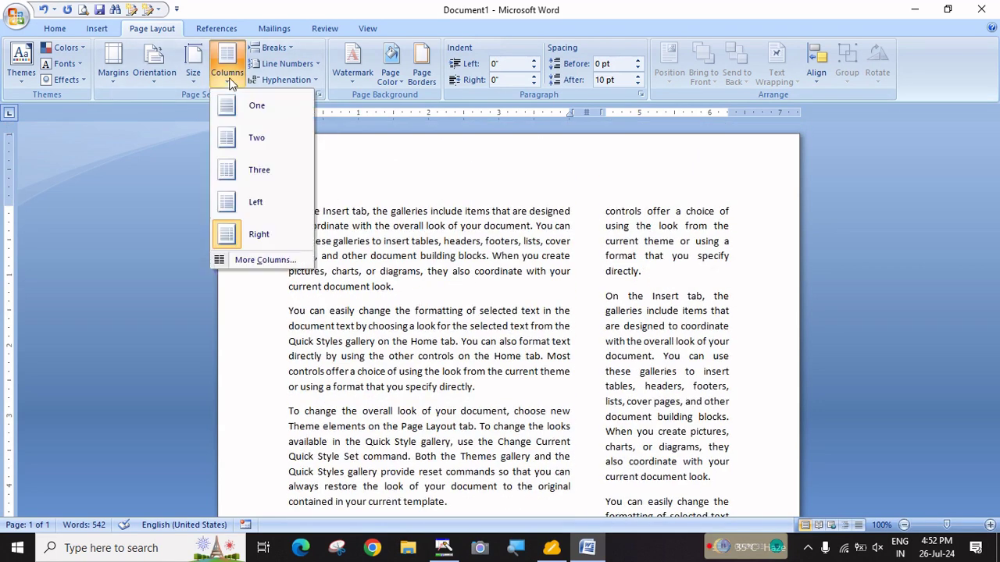
left_click(236, 261)
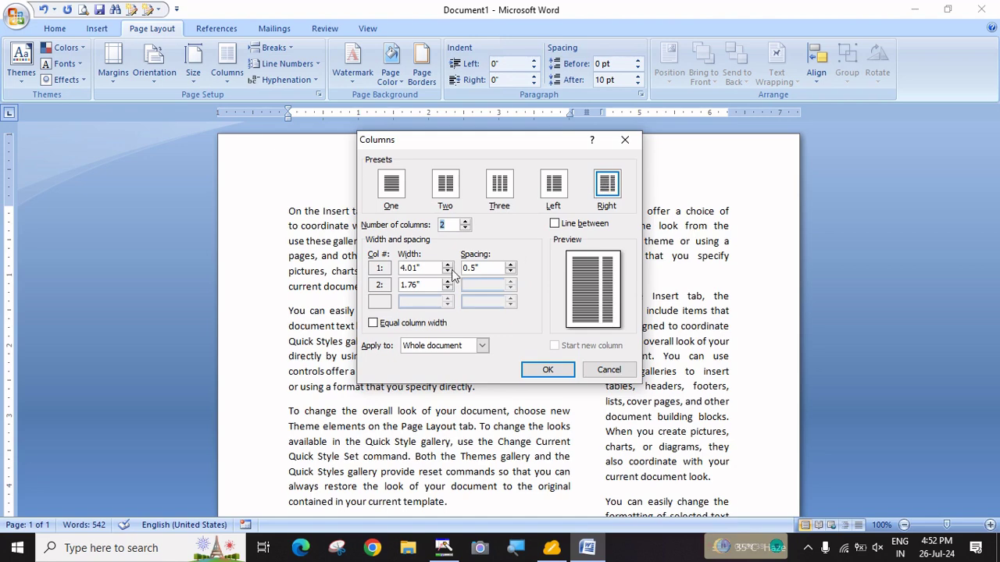
left_click(464, 228)
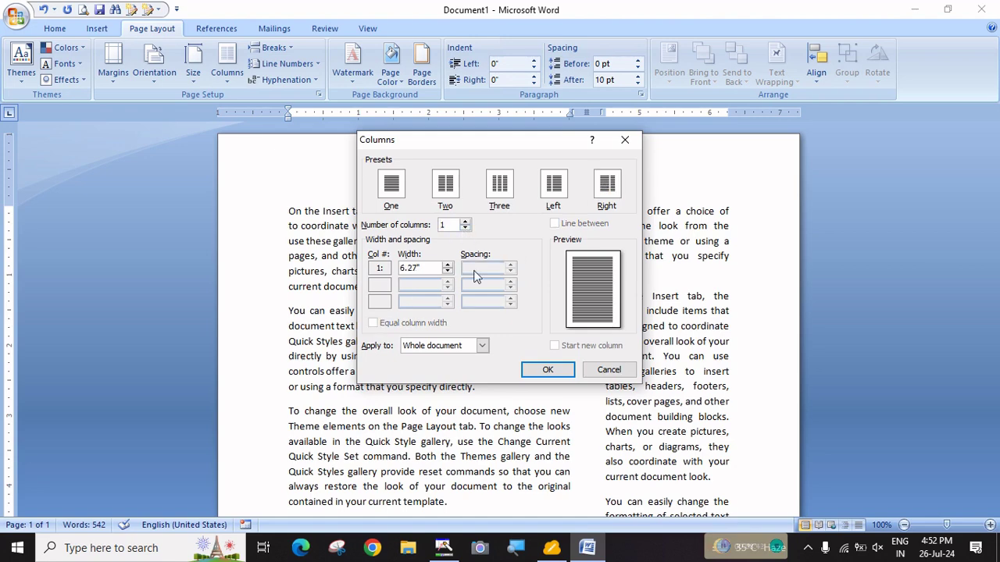
left_click(543, 370)
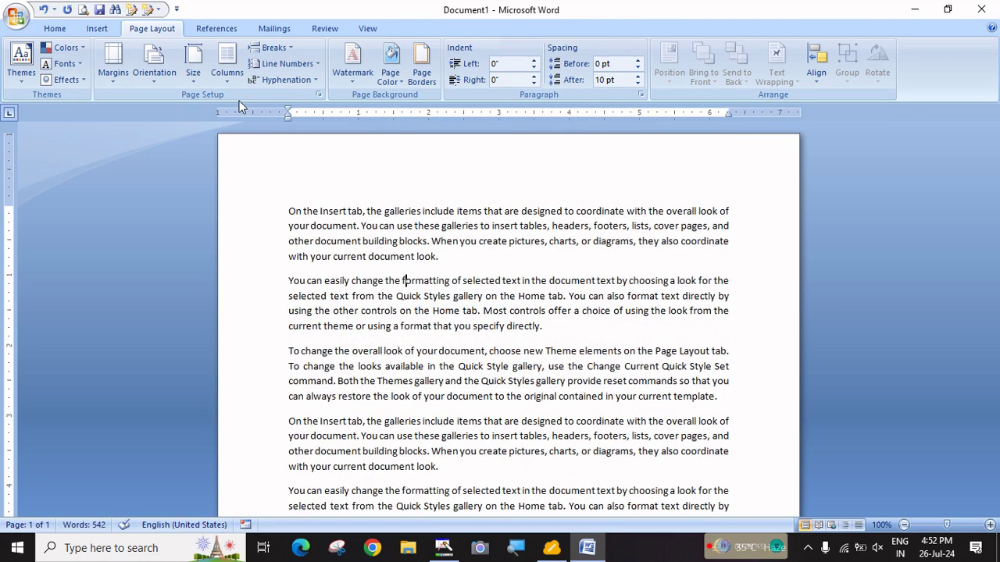
- Set the number of columns to 4 for the whole document through the custom column settings
left_click(226, 70)
left_click(265, 259)
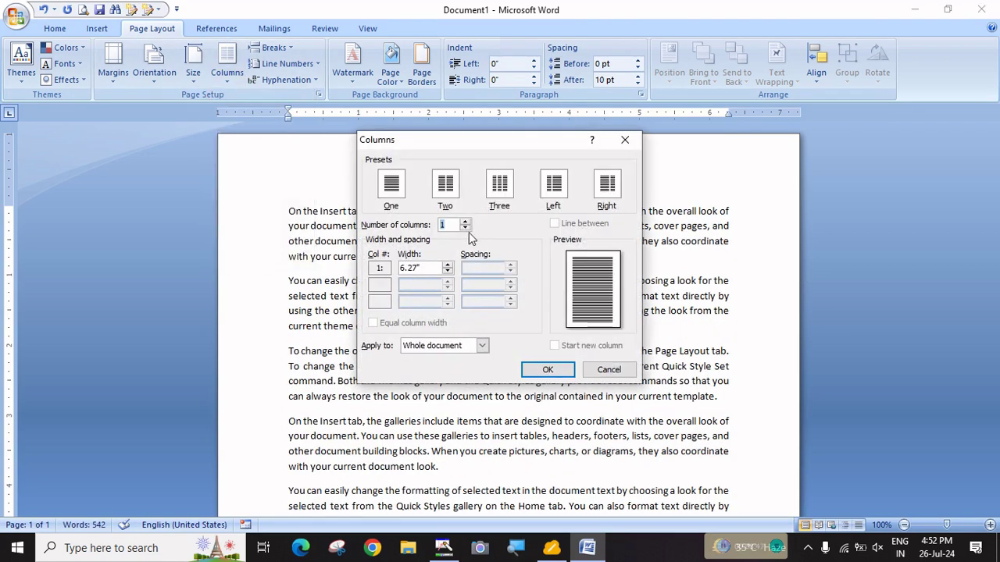
left_click(465, 223)
left_click(464, 223)
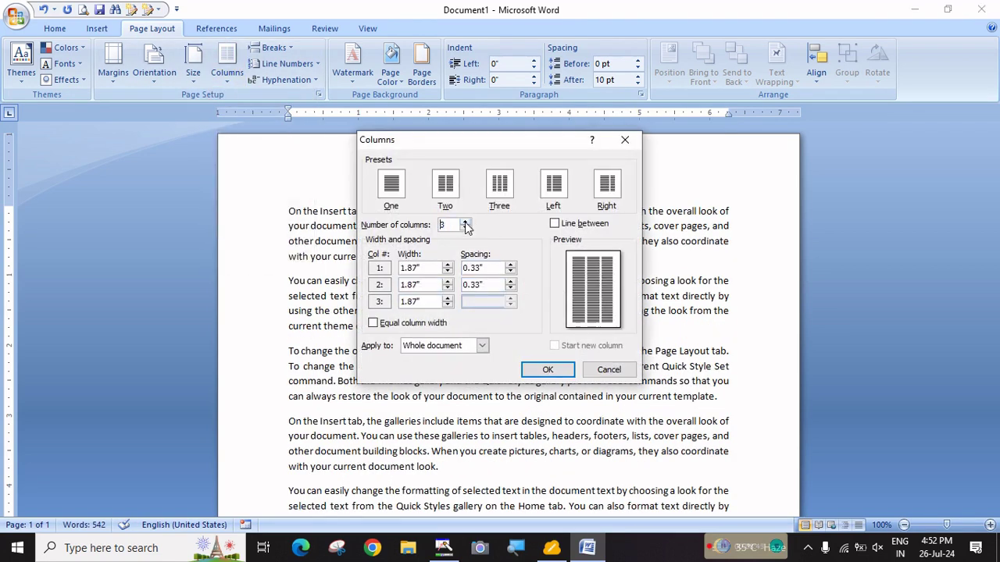
left_click(465, 223)
left_click(547, 369)
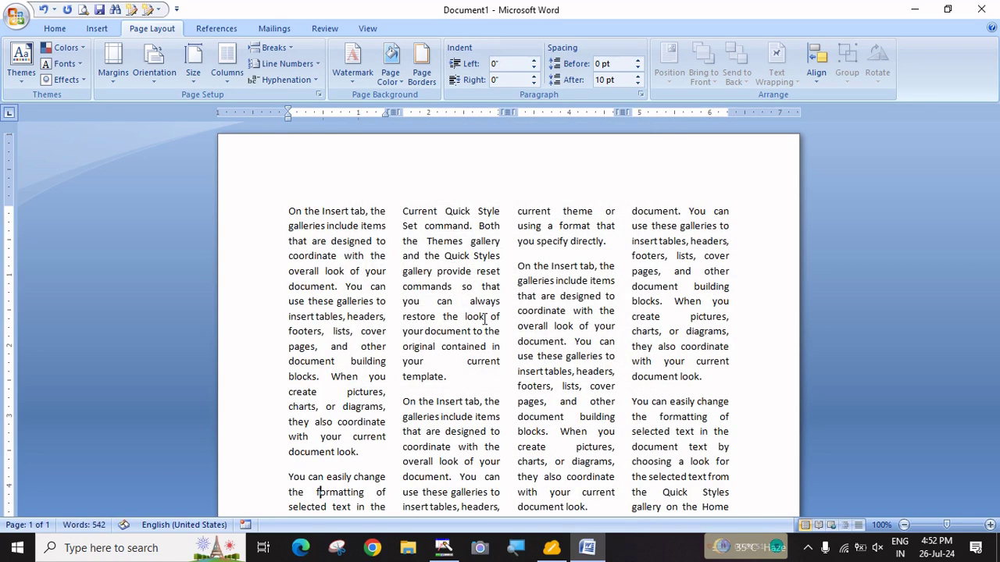
- Set the number of columns to 5 for the whole document through the custom column settings
left_click(231, 86)
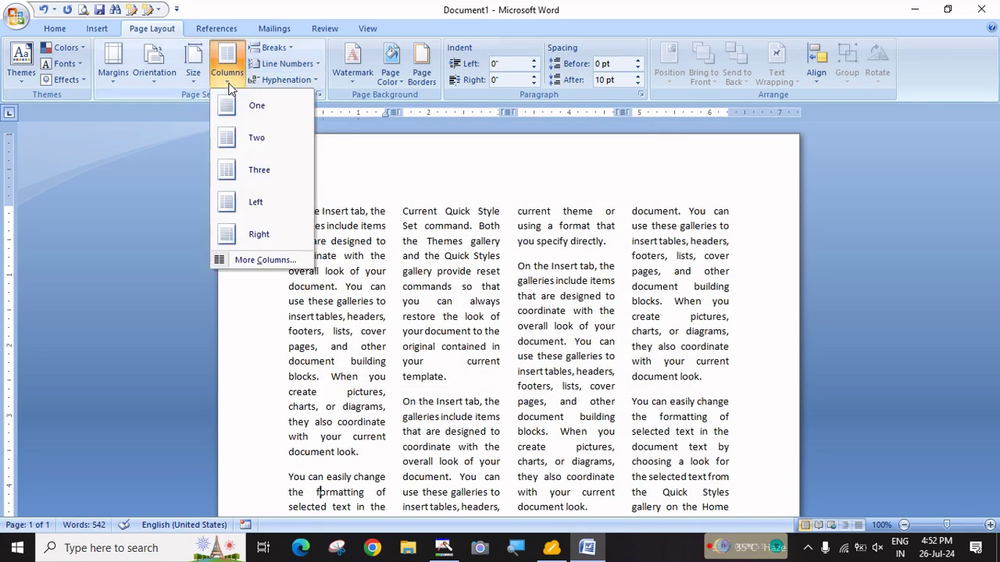
left_click(256, 259)
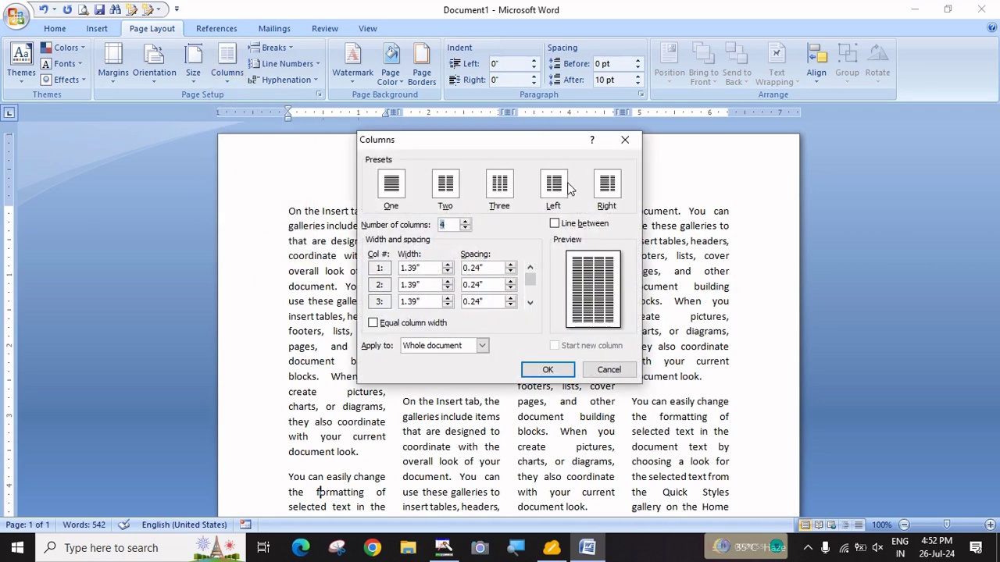
left_click(465, 221)
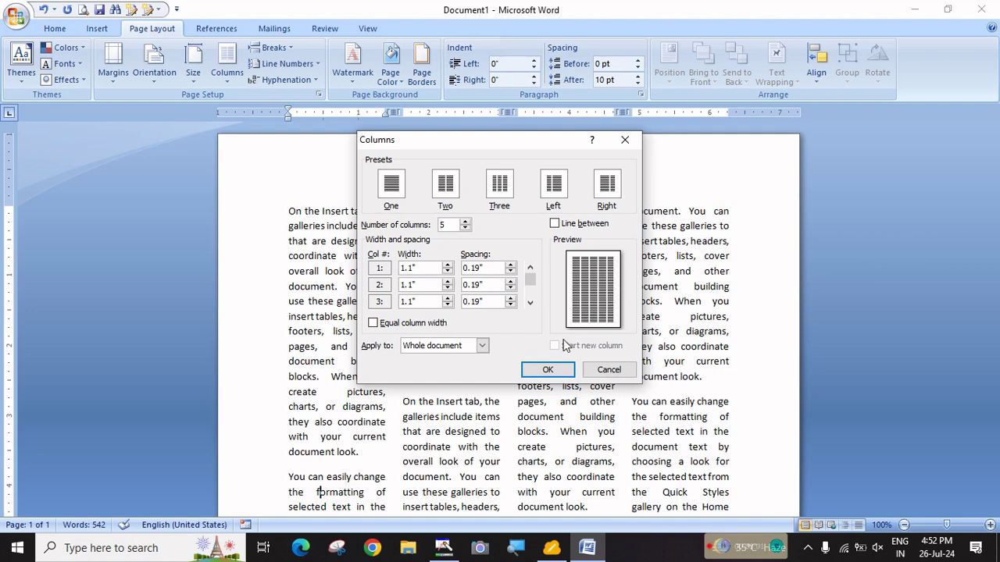
left_click(547, 372)
scroll(517, 322, "up", 2)
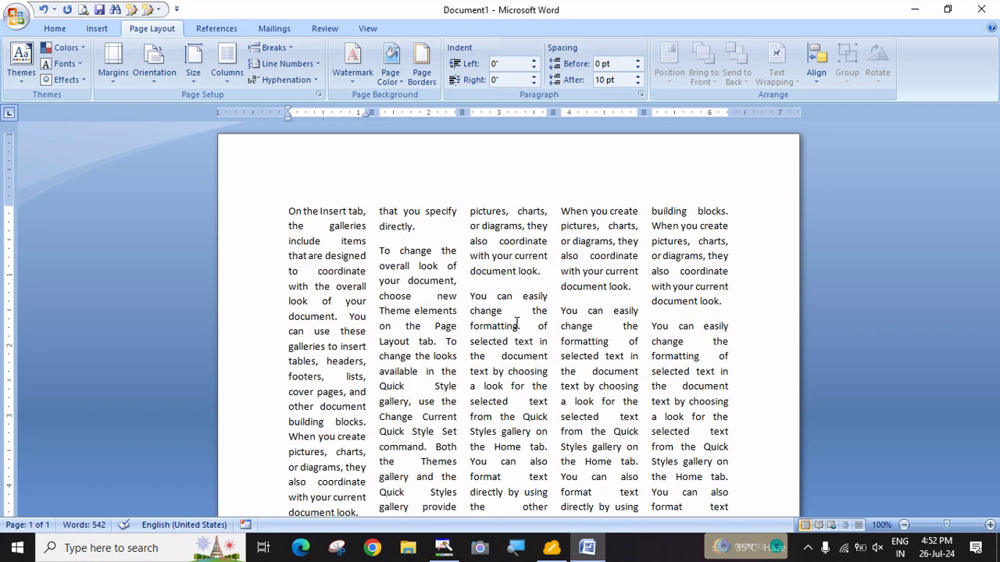
- Turn on the line between the five columns for the whole document
left_click(227, 69)
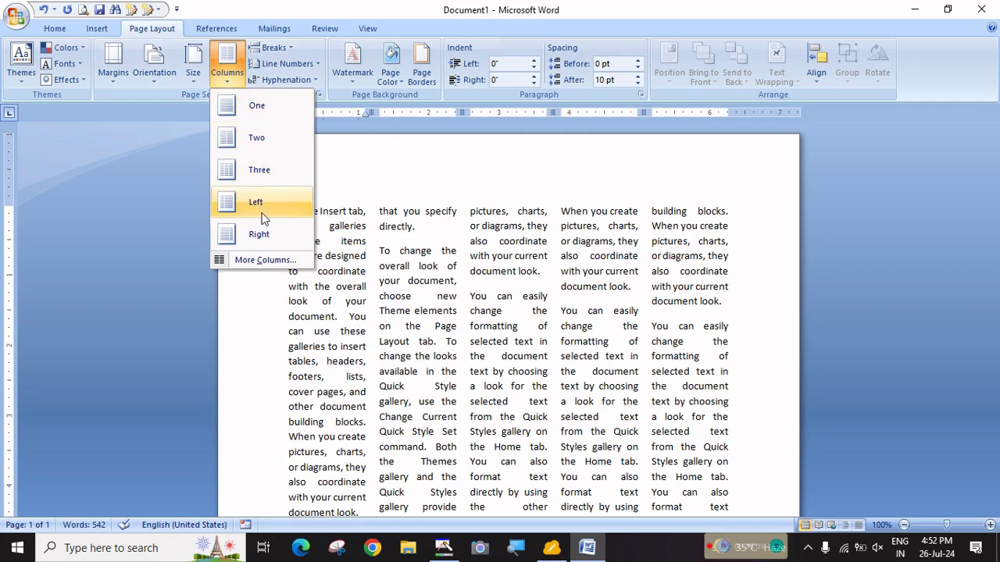
left_click(258, 259)
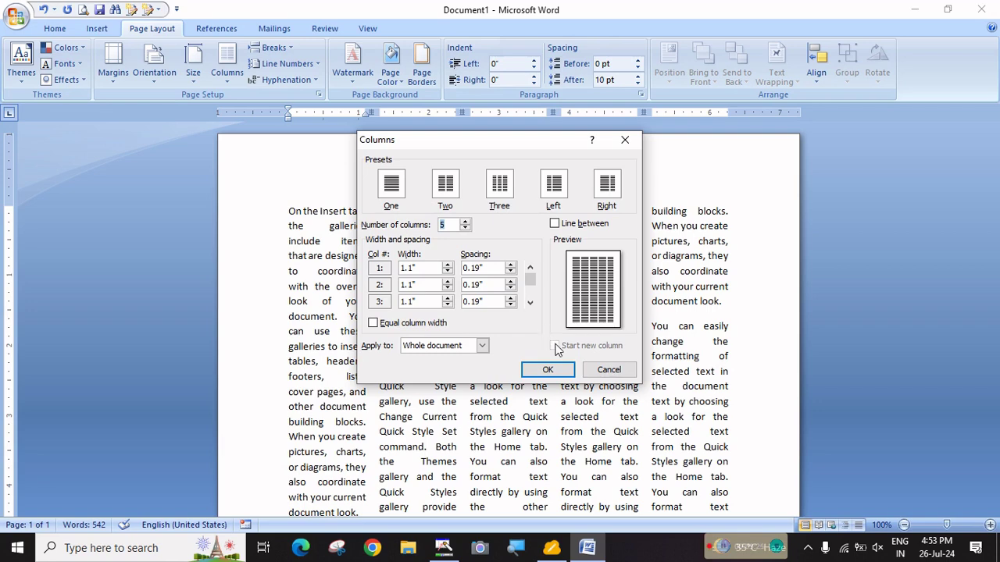
left_click(724, 549)
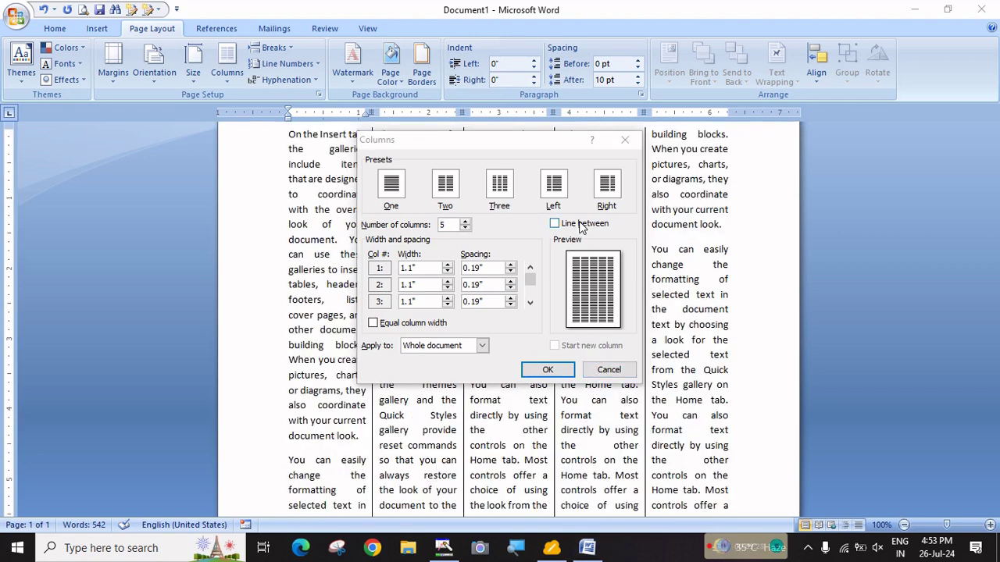
left_click(554, 227)
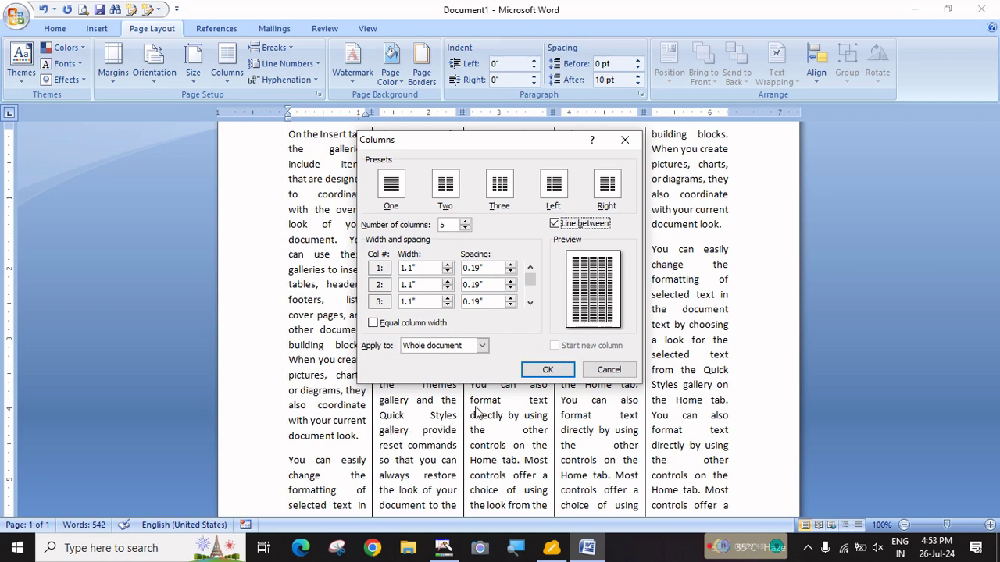
left_click(552, 369)
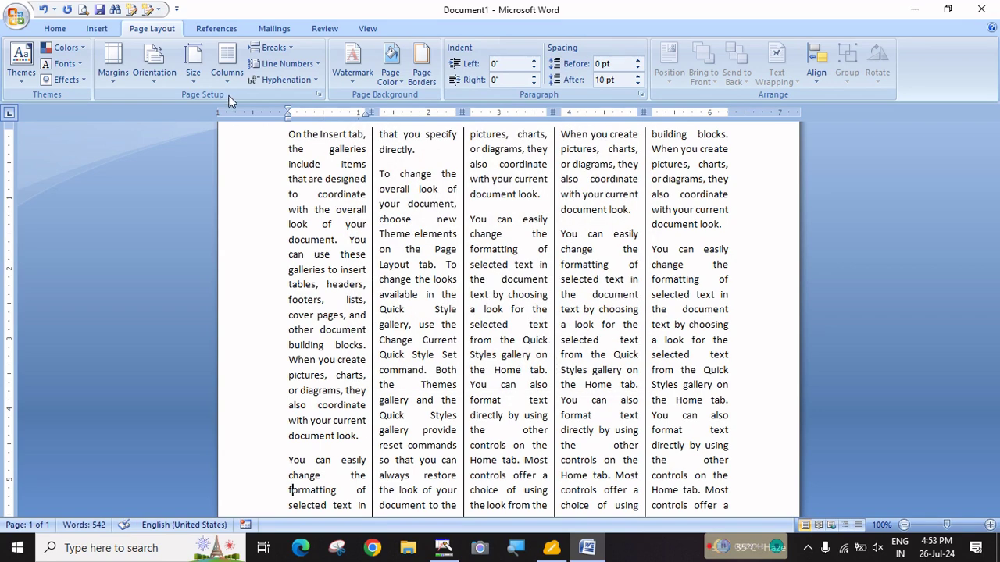
- Turn off the line between the five columns for the whole document
left_click(226, 62)
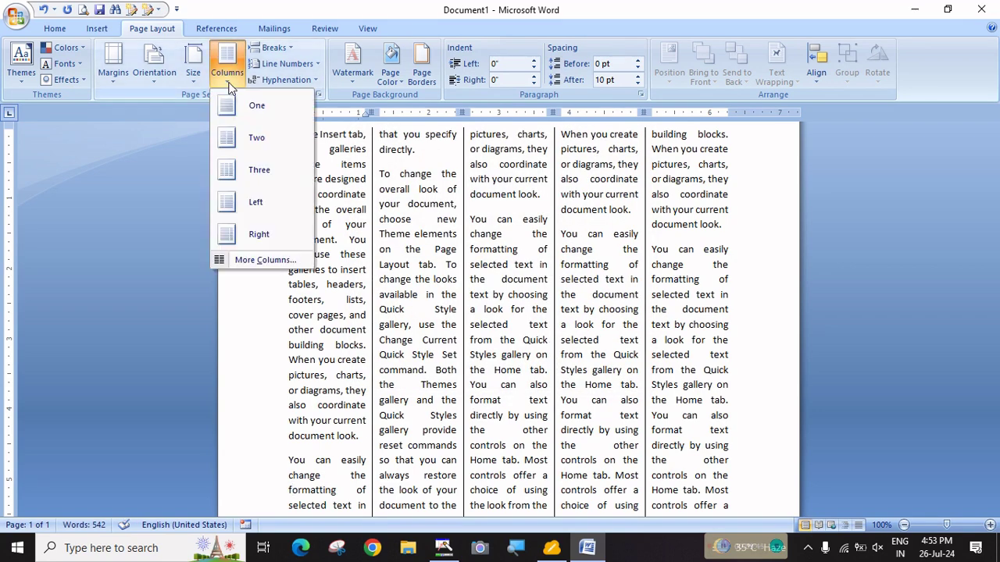
left_click(243, 261)
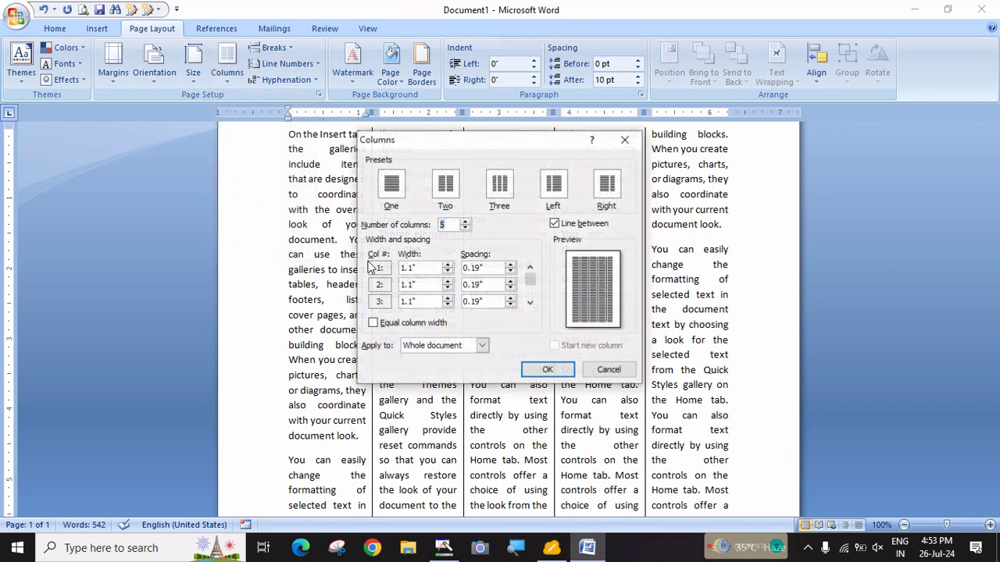
left_click(554, 224)
left_click(537, 368)
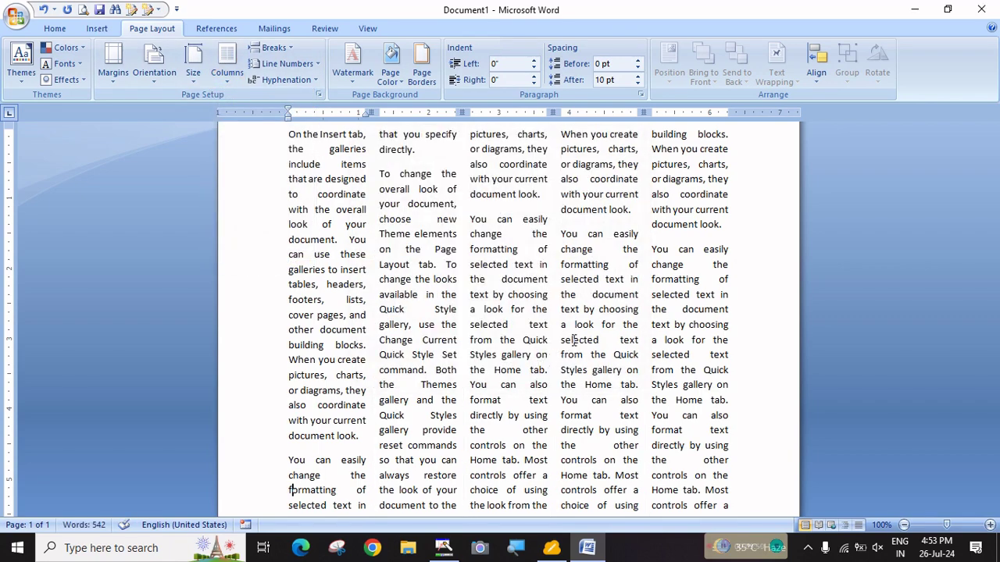
- Turn the line between the five columns back on for the whole document
left_click(233, 81)
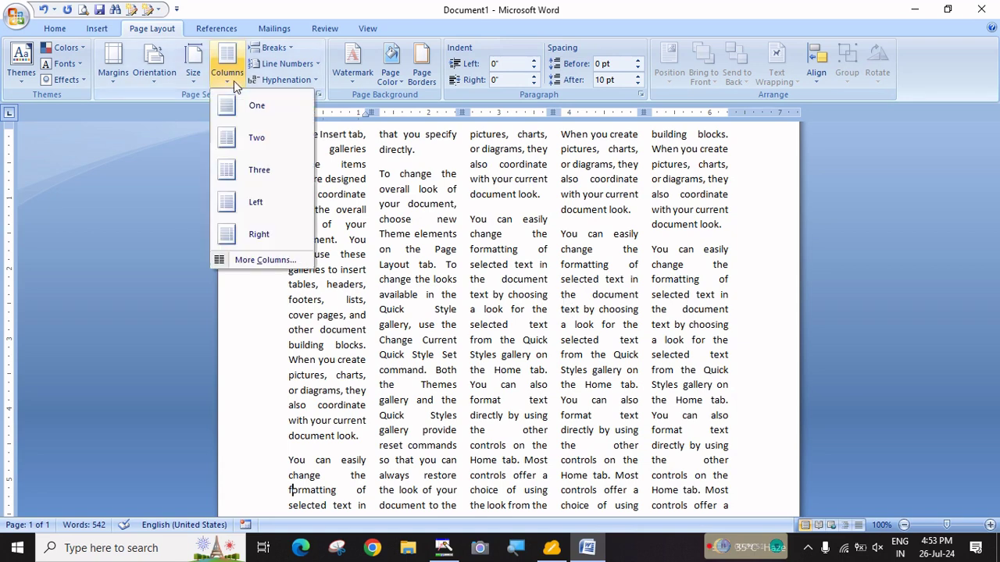
left_click(245, 260)
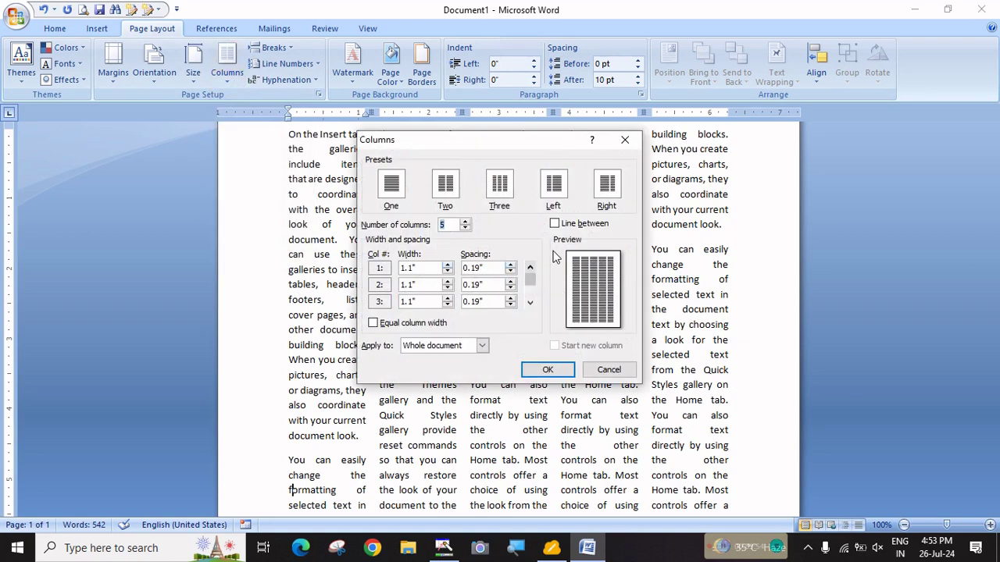
left_click(555, 225)
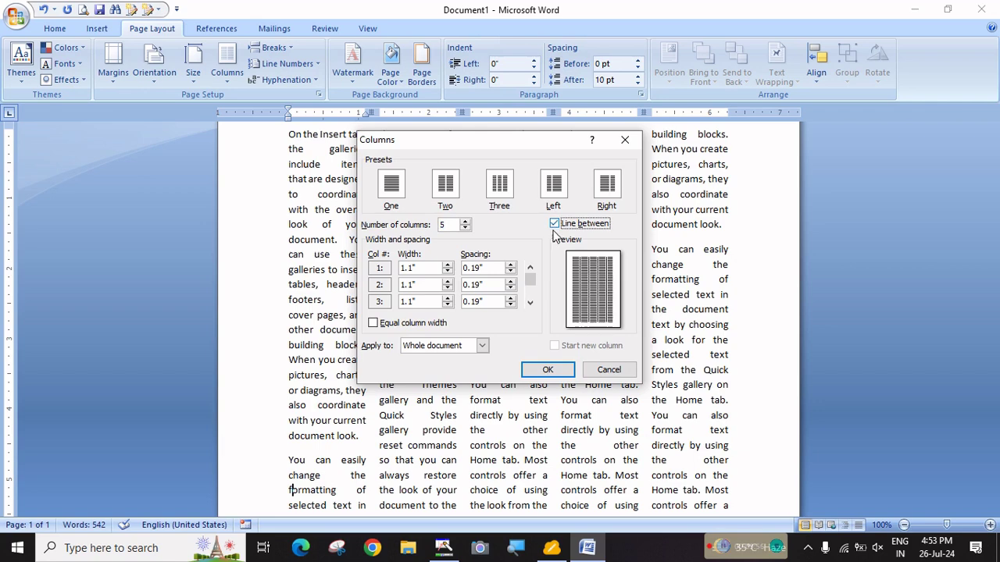
left_click(547, 370)
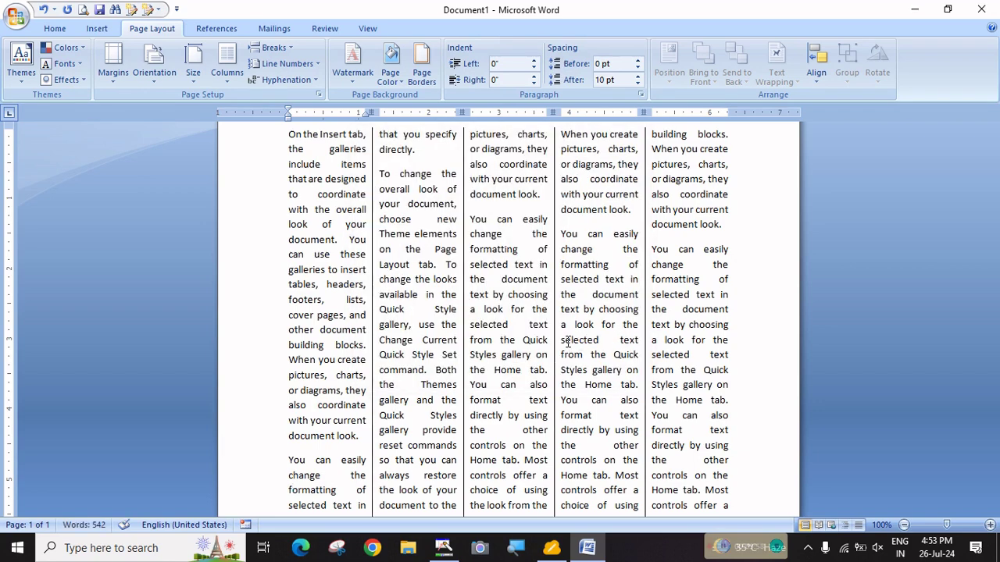
scroll(580, 346, "up", 1)
scroll(449, 307, "down", 1)
- In the custom column settings, turn off the line between columns and set column 2's spacing to 1"
left_click(231, 78)
left_click(264, 260)
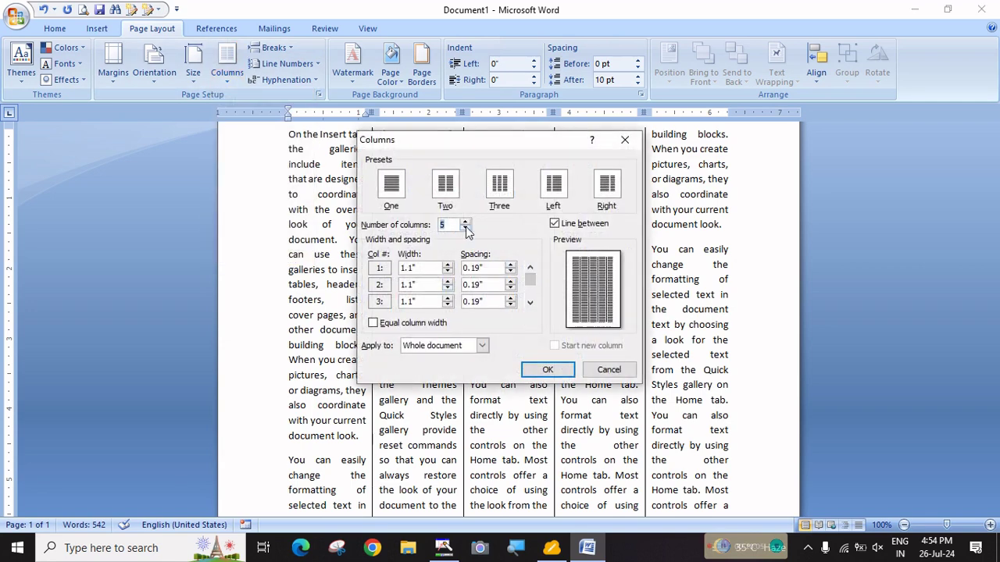
left_click(531, 304)
left_click(555, 224)
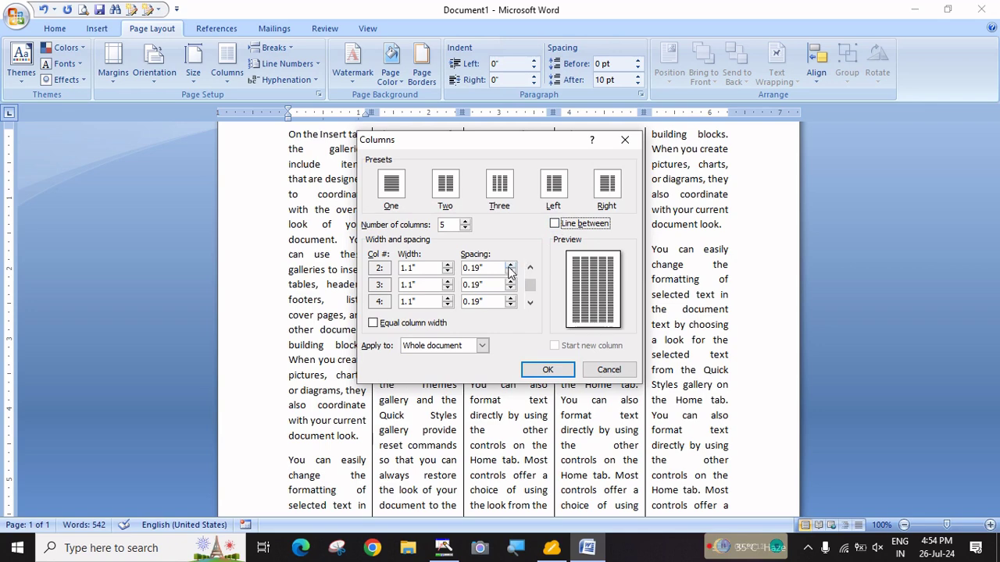
left_click(510, 266)
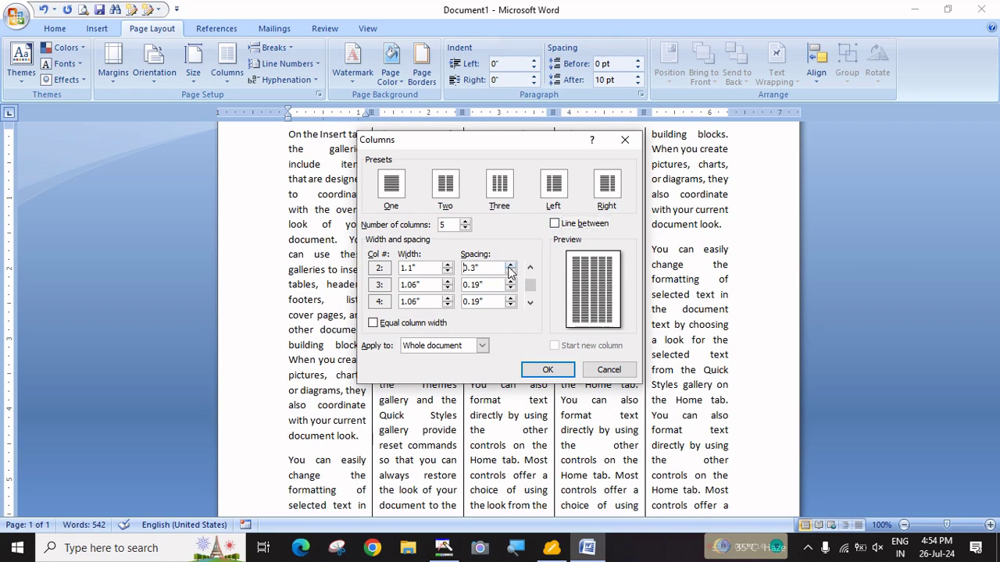
left_click(510, 265)
left_click(511, 265)
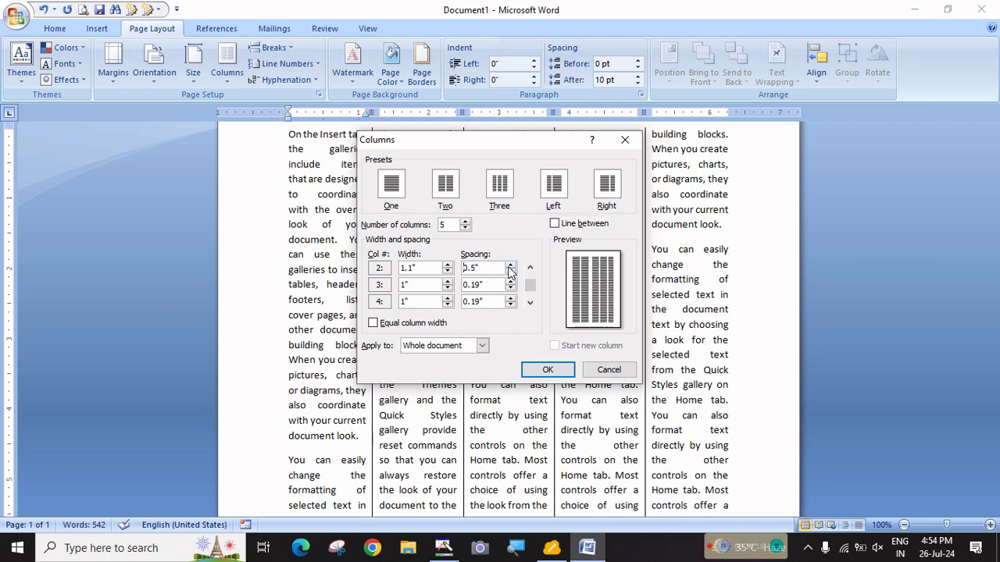
left_click(510, 265)
left_click(510, 266)
left_click(510, 266)
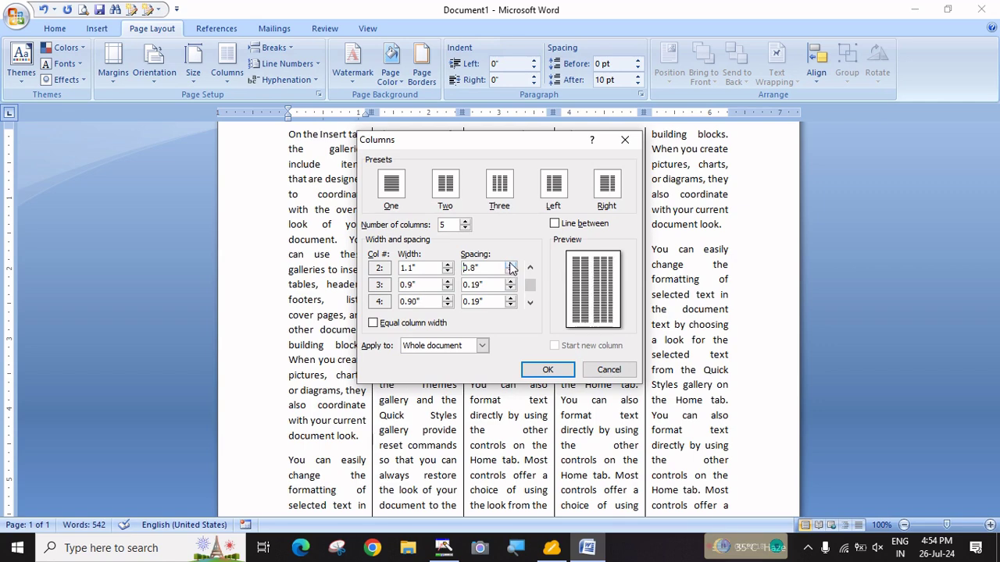
left_click(510, 266)
left_click(510, 266)
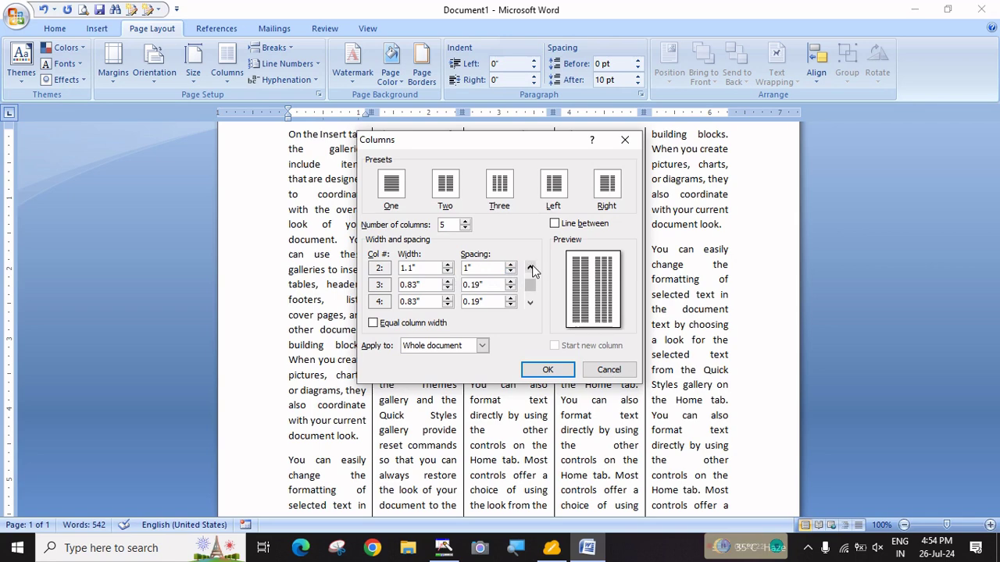
- Reduce the number of columns to 4 and apply the custom column settings to the whole document
left_click(531, 268)
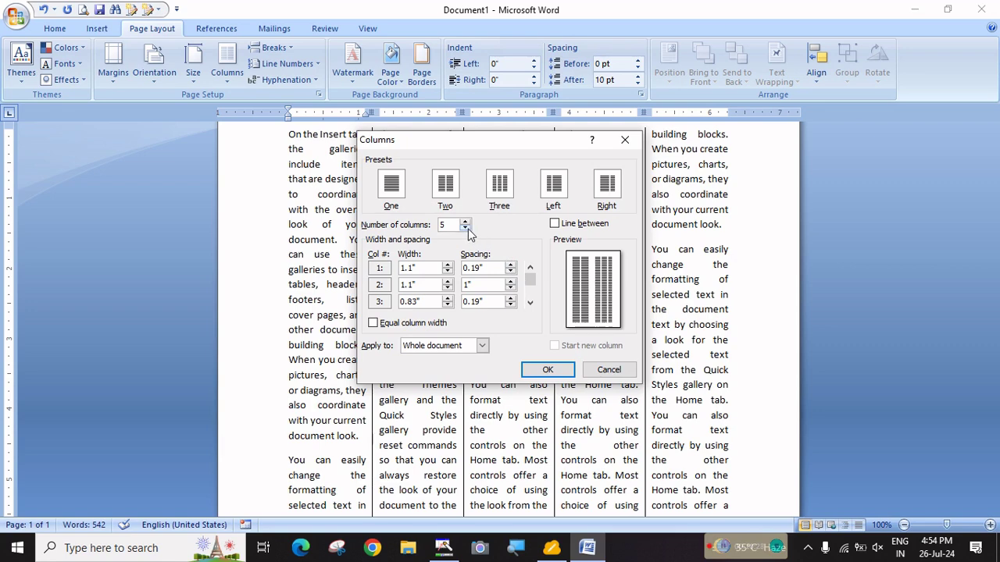
left_click(464, 228)
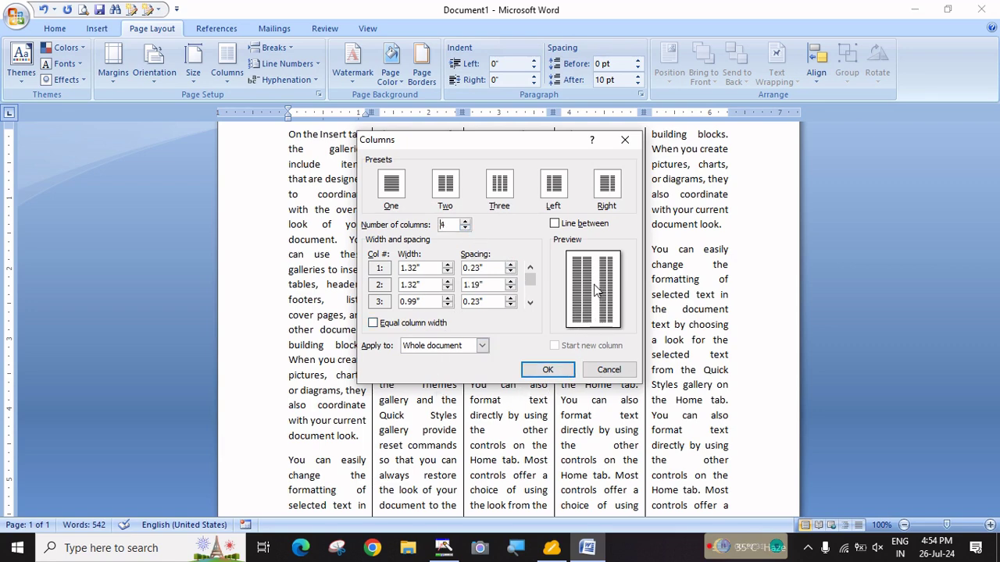
left_click(547, 372)
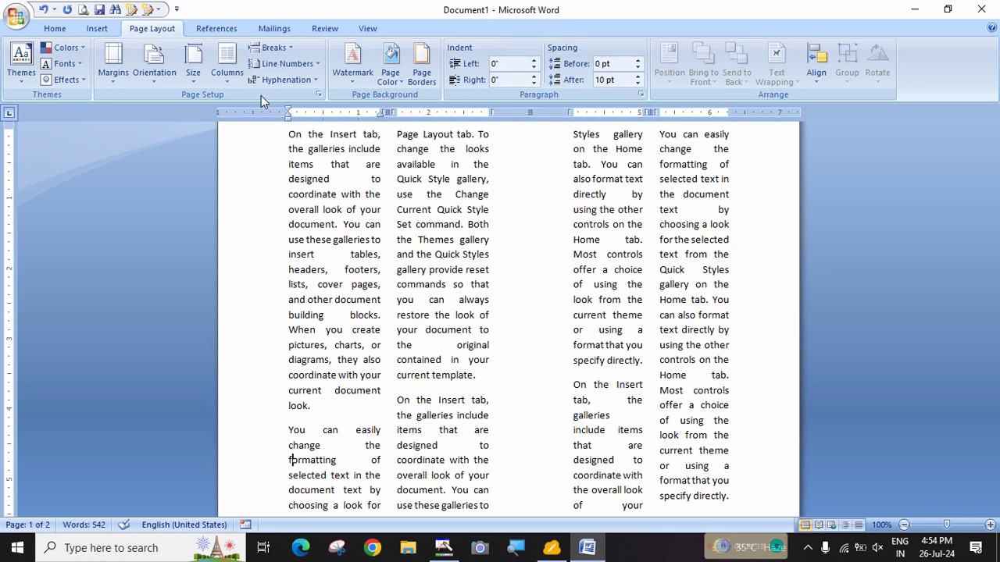
- Give the four columns equal width throughout the whole document
left_click(232, 82)
left_click(287, 261)
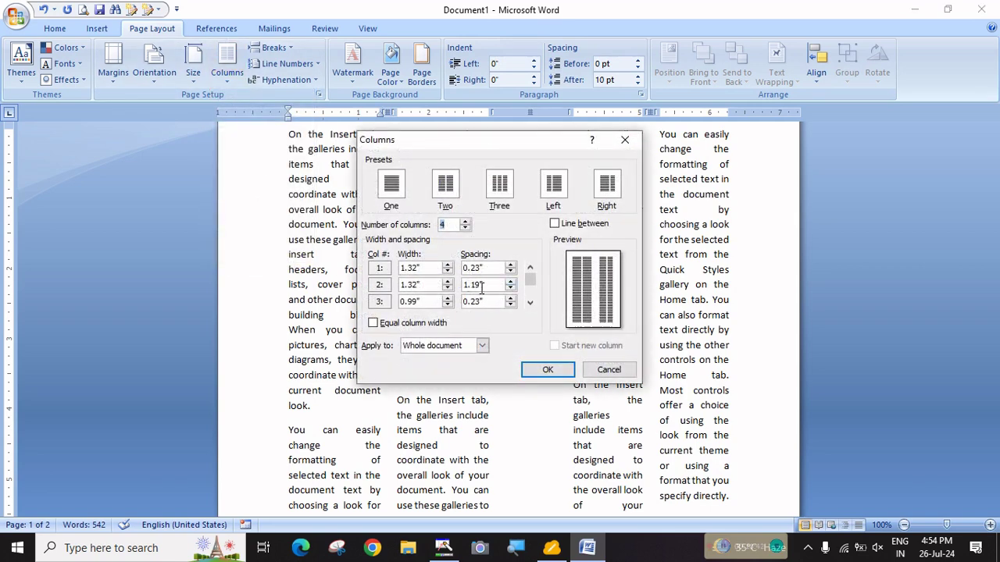
left_click(374, 325)
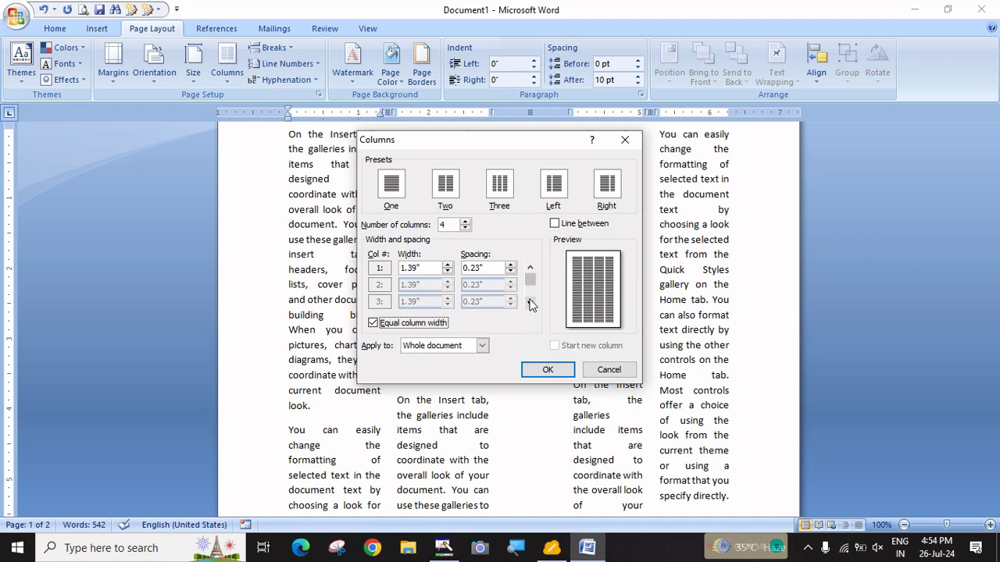
left_click(548, 370)
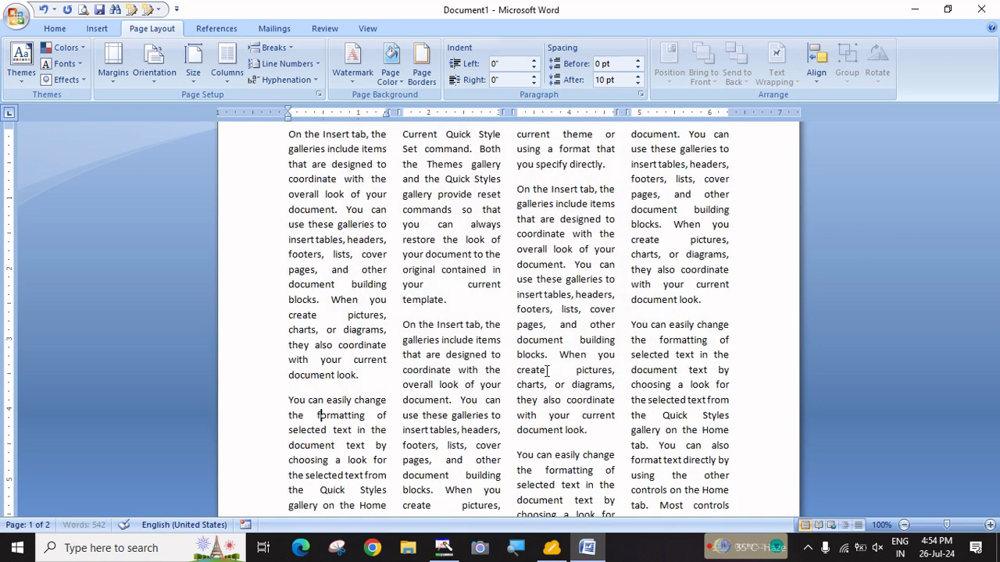